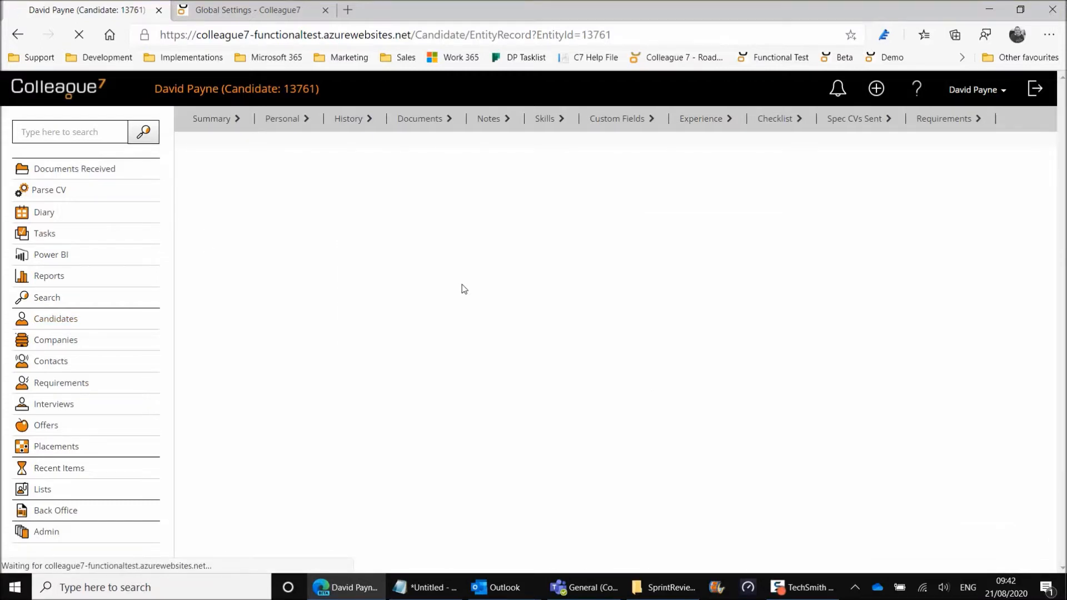
Step: Open the candidate's default CV document for editing in Word, look through it and close it
left_click(424, 119)
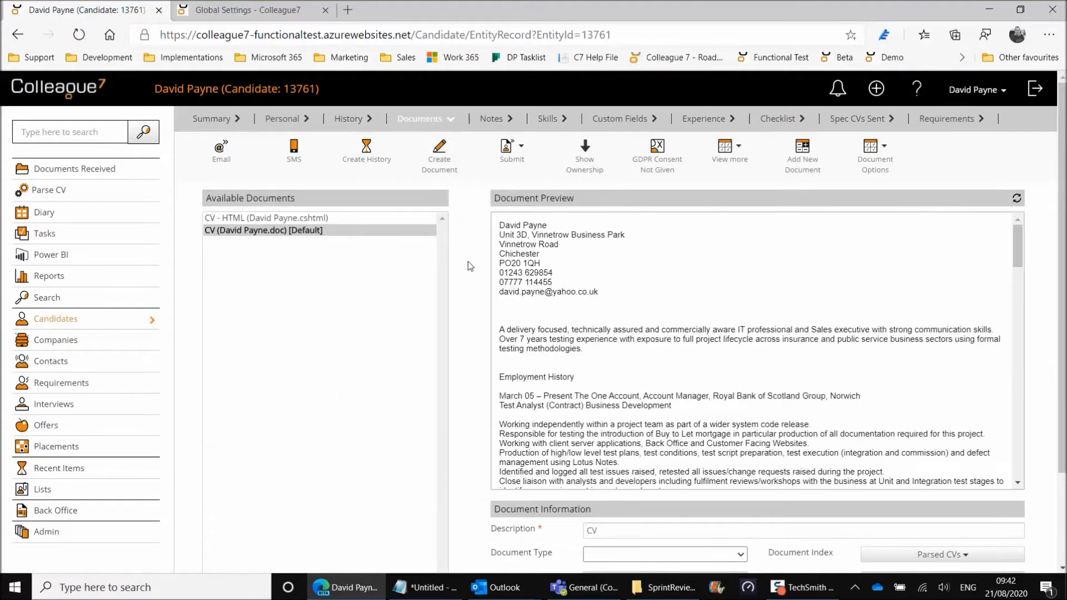
left_click(871, 148)
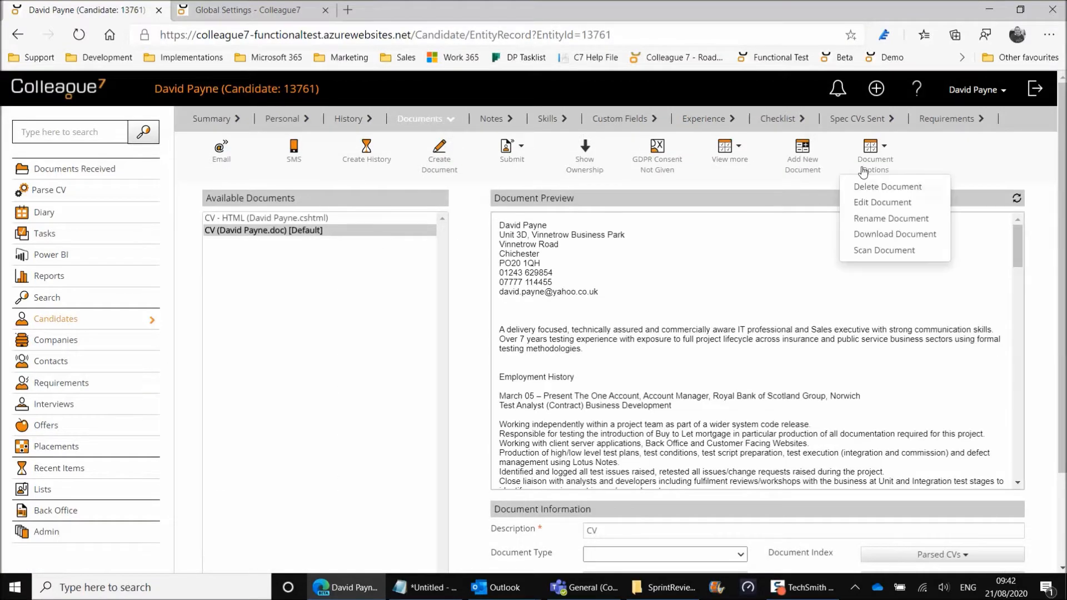
left_click(879, 203)
left_click(911, 210)
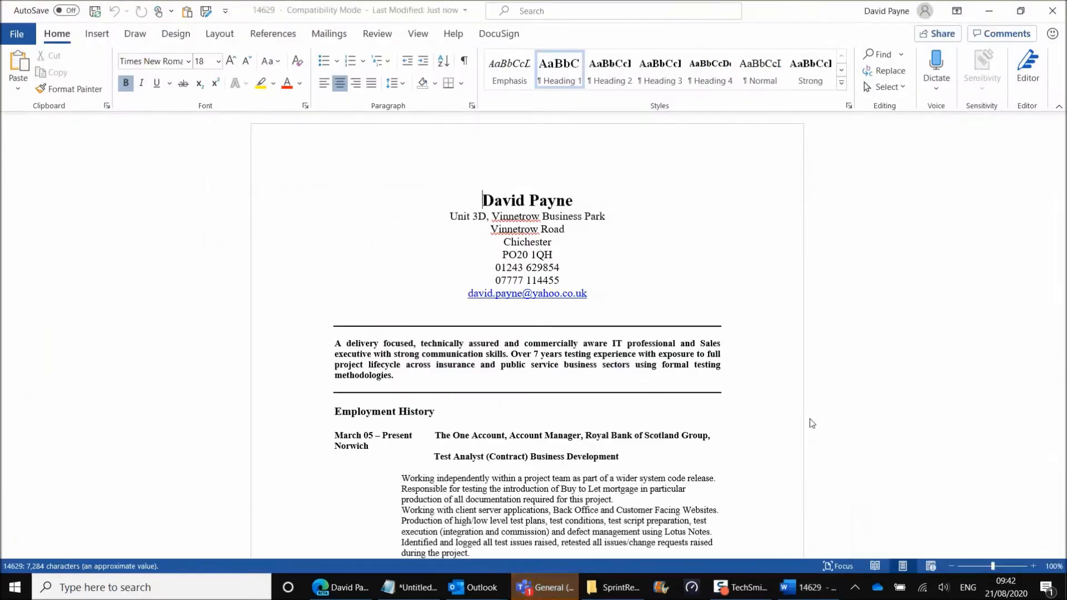
scroll(624, 419, "down", 3)
scroll(617, 409, "up", 3)
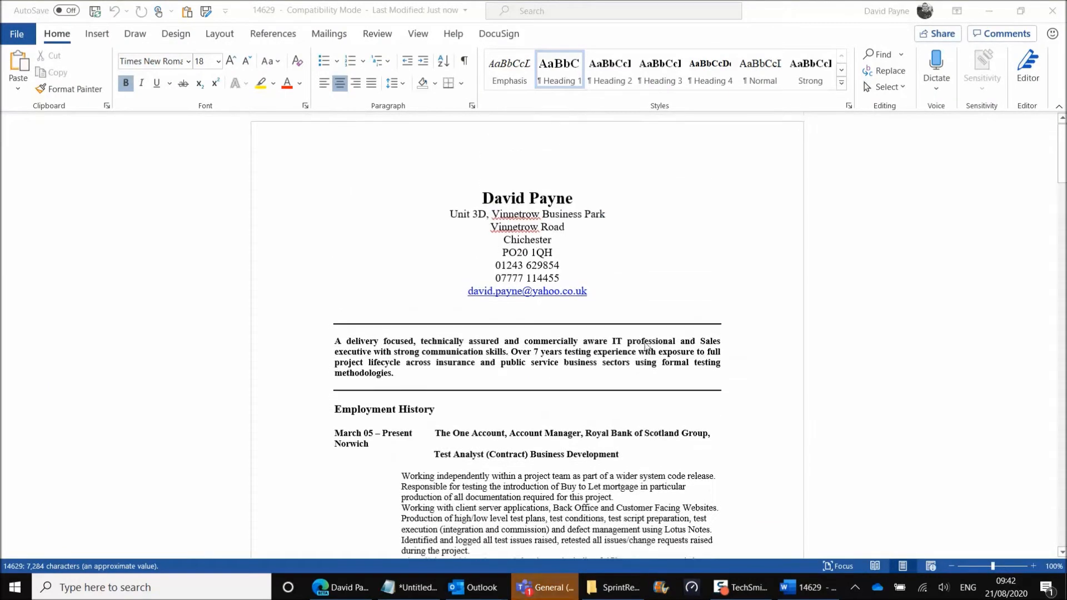
left_click(1052, 16)
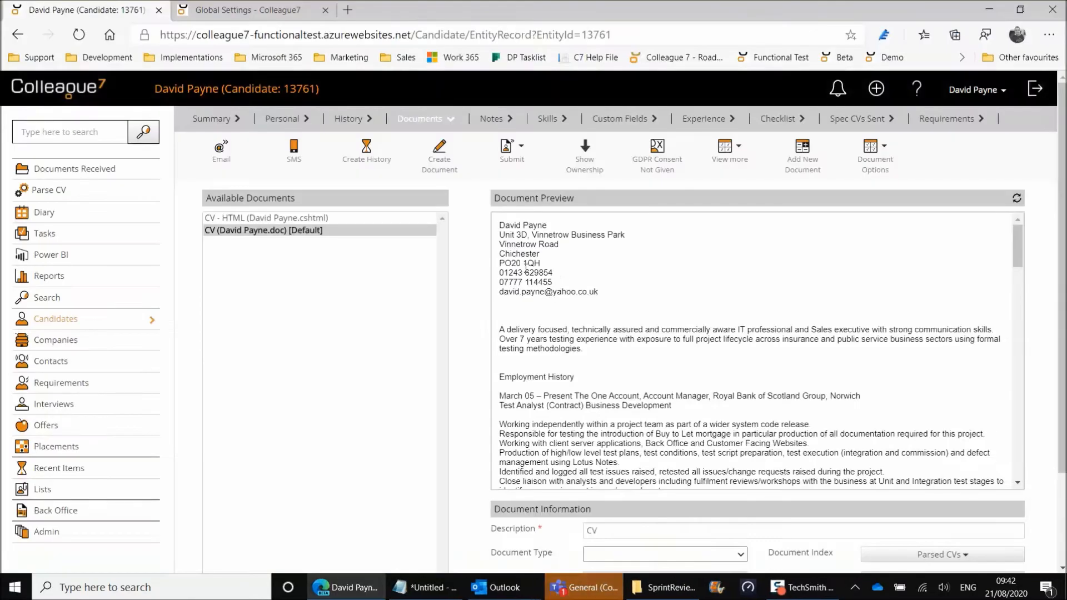
Step: Check the Integrations section of Global Settings for local Word editing, and return to the candidate record
left_click(233, 10)
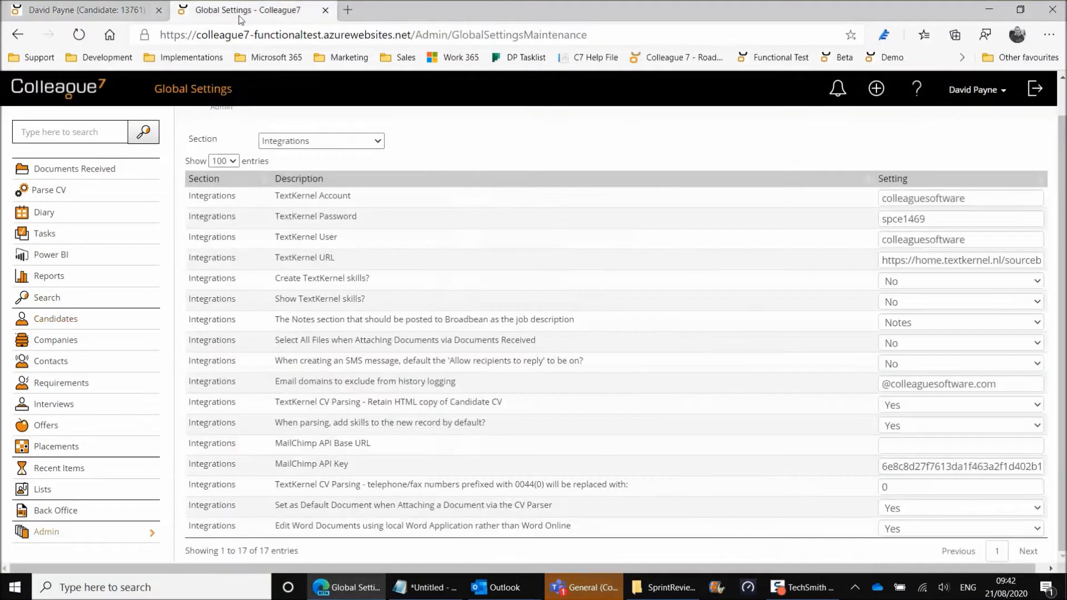
left_click(100, 10)
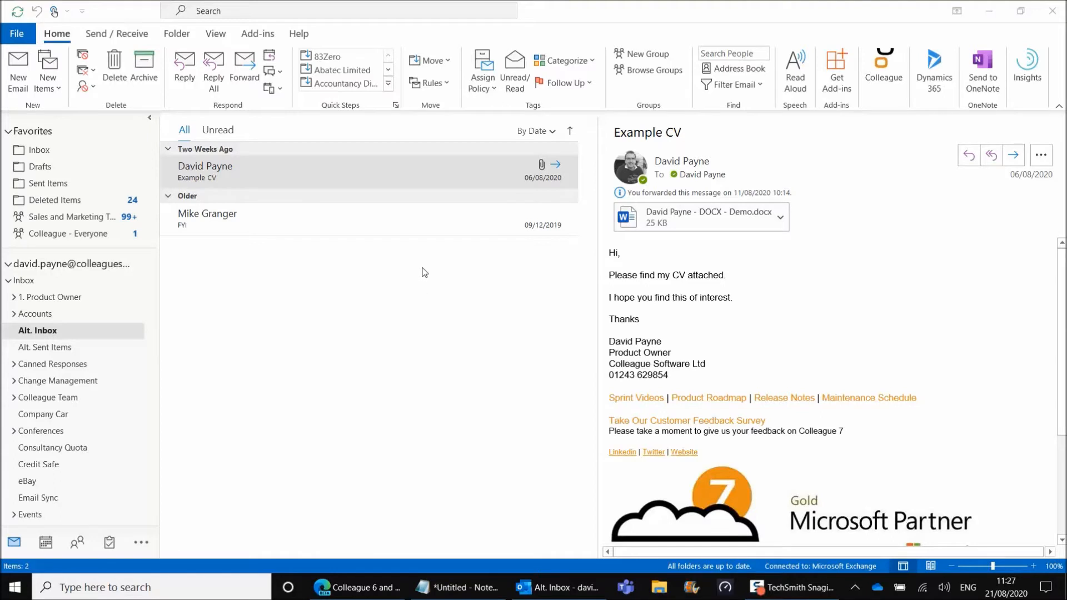
Step: In Outlook, open the Colleague add-in pane for the Example CV email and pin it
left_click(449, 174)
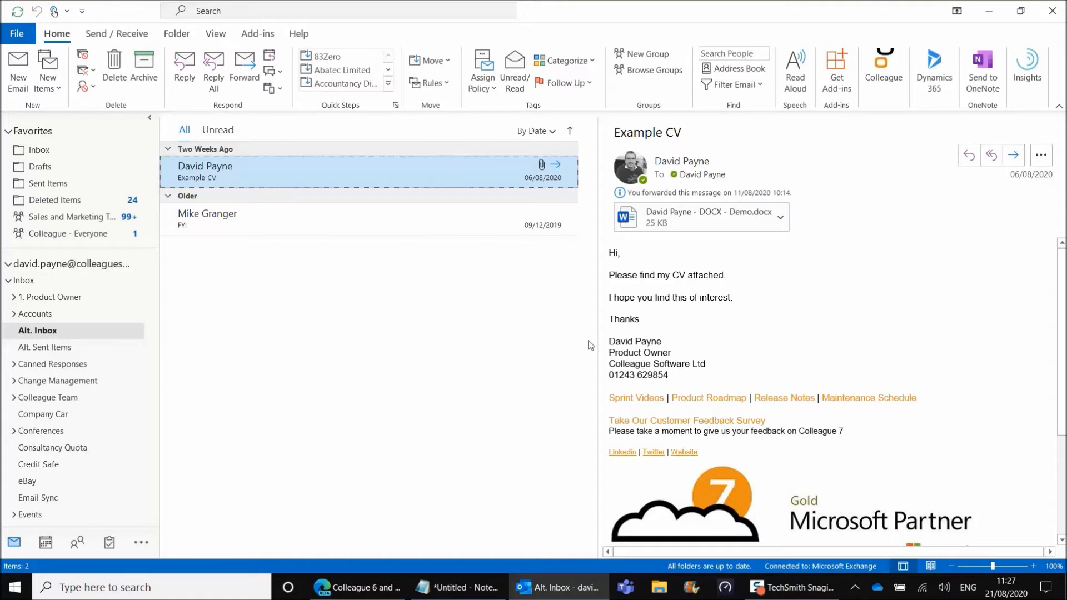
left_click(884, 72)
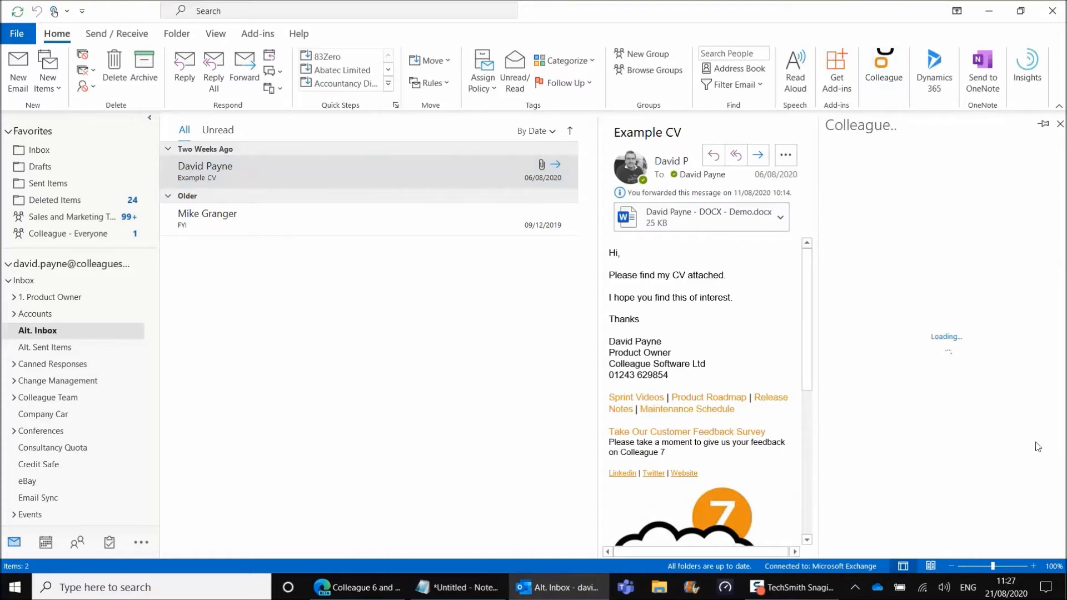
left_click(335, 172)
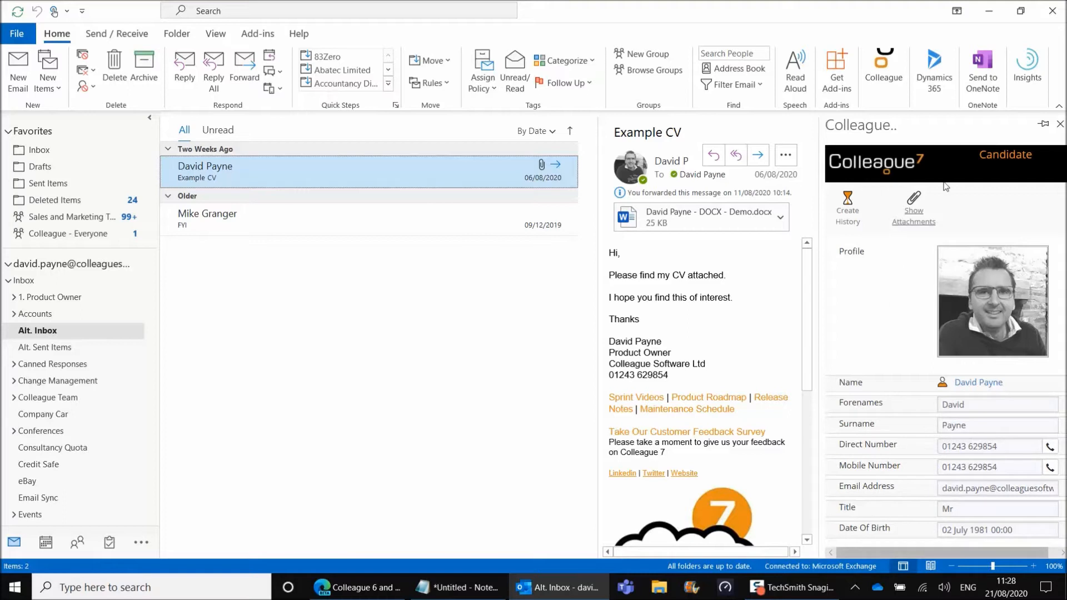
left_click(1042, 125)
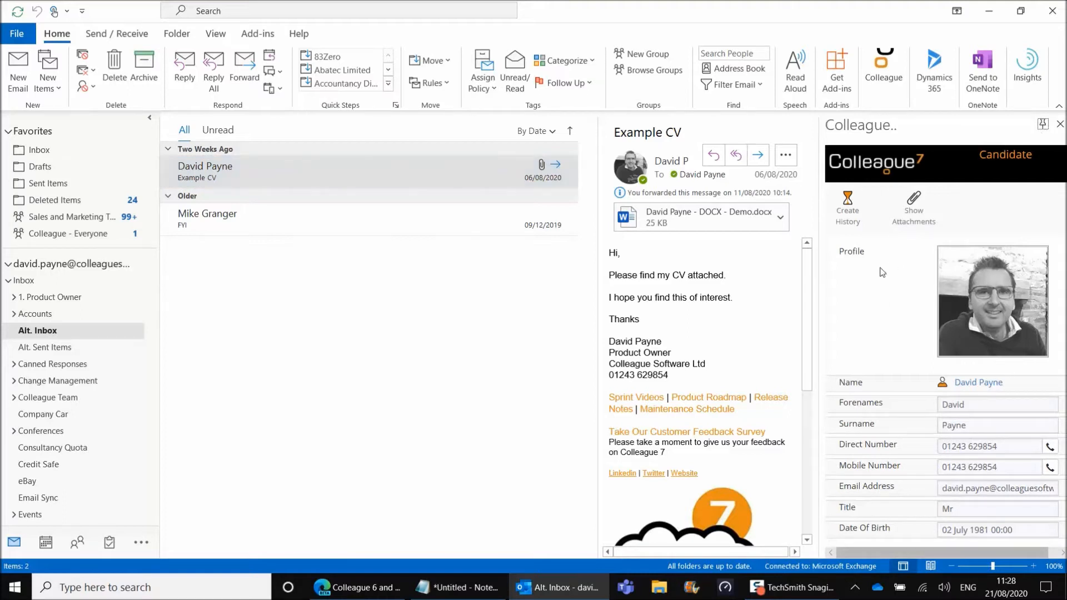
Step: View the candidate record matched to the FYI email, and return to the Example CV email's record
left_click(362, 248)
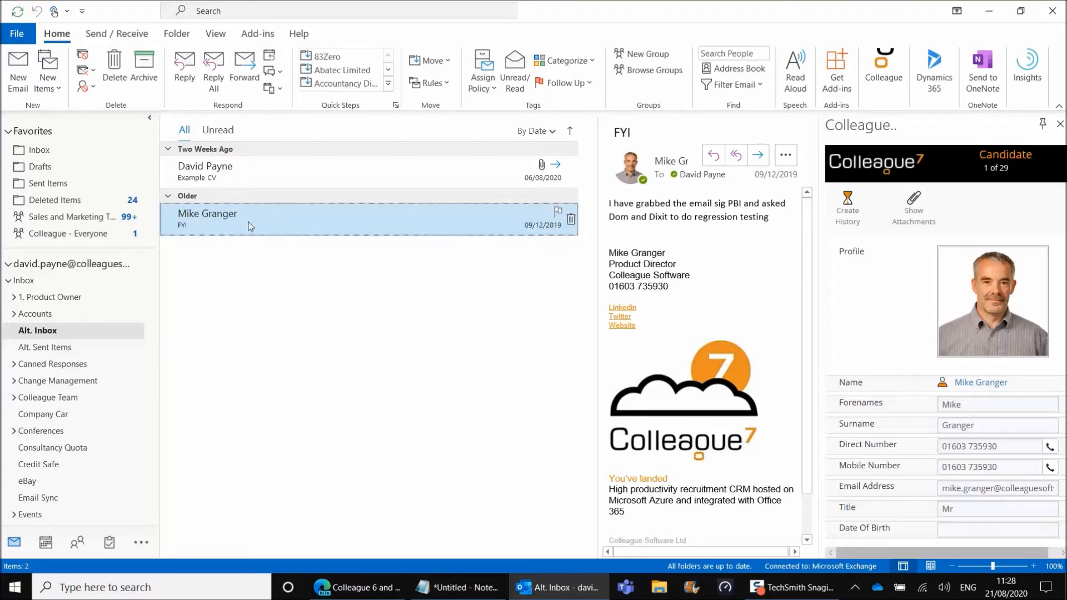
left_click(423, 181)
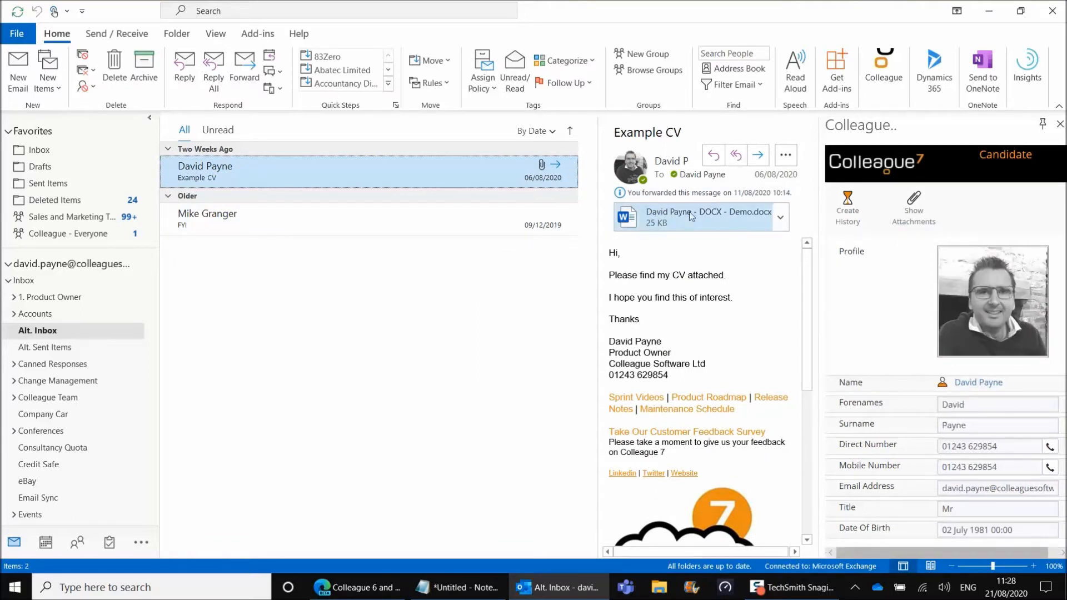
Step: Show the Example CV email's attachments in the Colleague pane and select the DOCX CV file
left_click(914, 216)
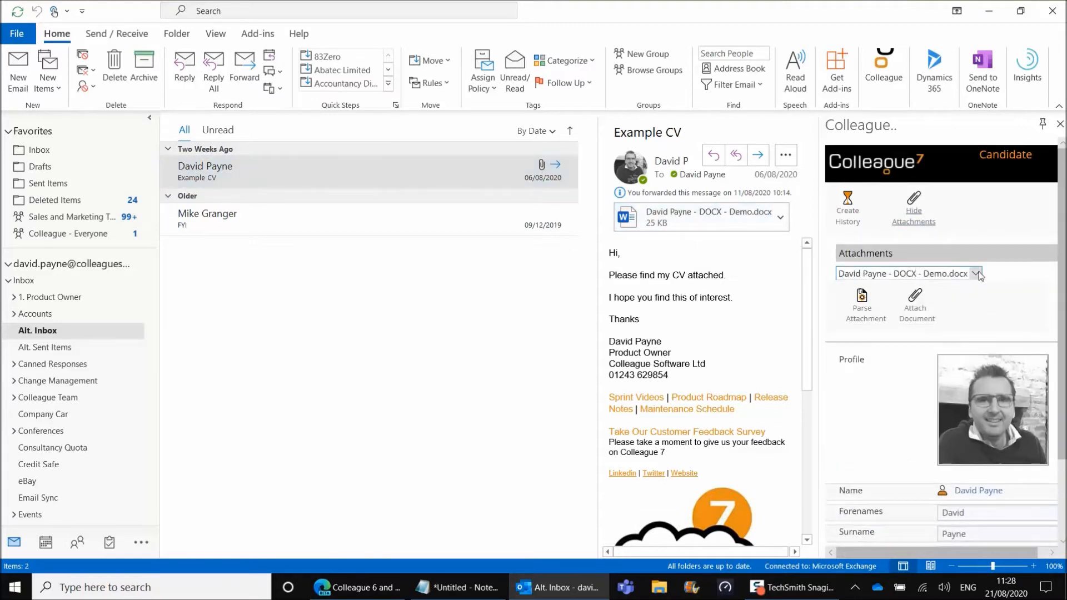
left_click(978, 275)
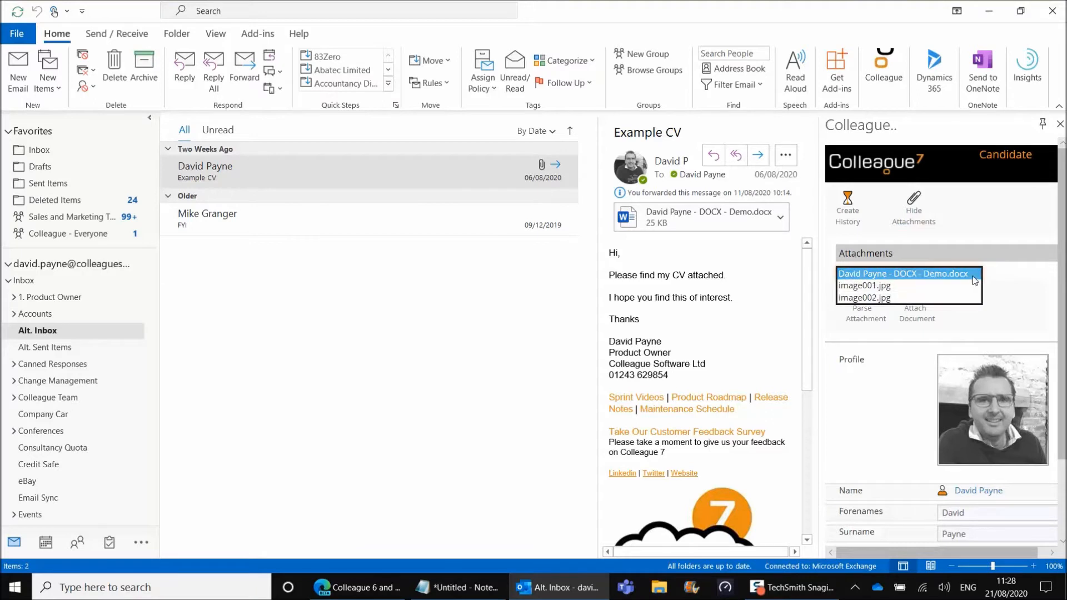
left_click(975, 274)
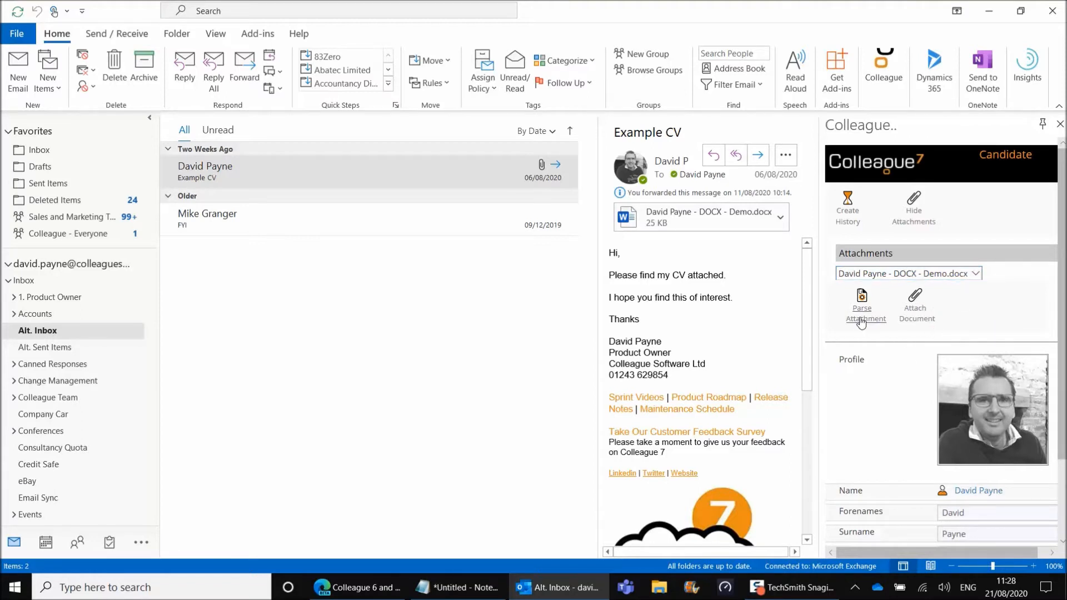
left_click(922, 325)
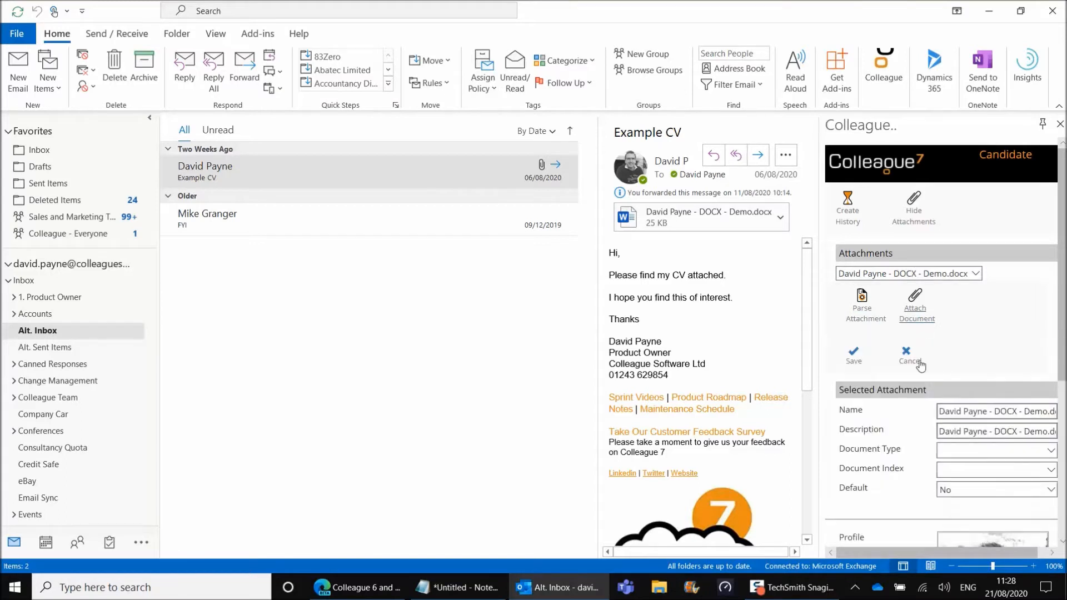
scroll(958, 345, "down", 2)
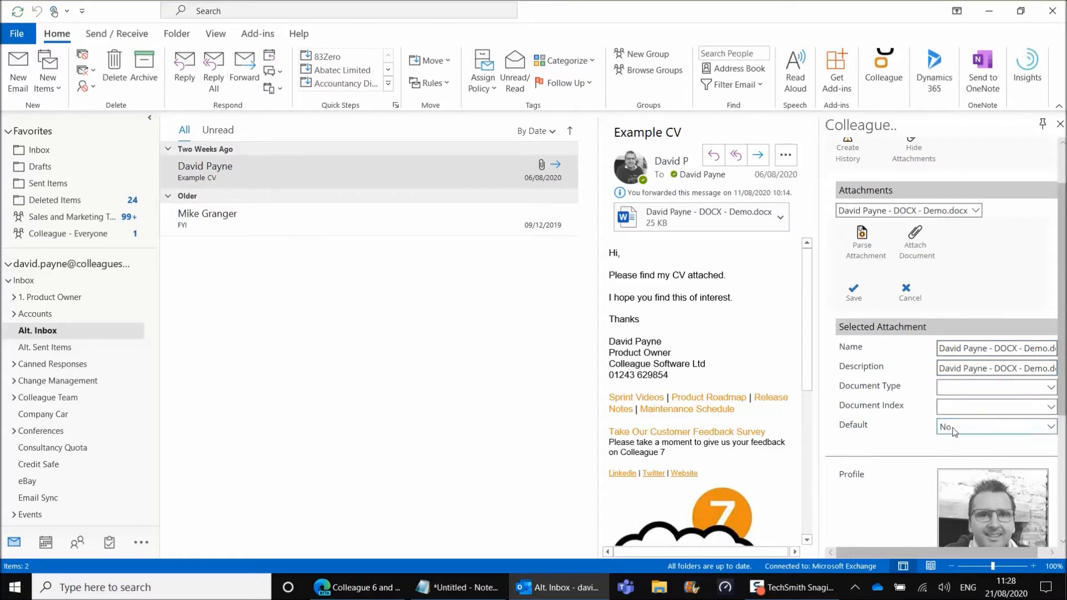
left_click(956, 389)
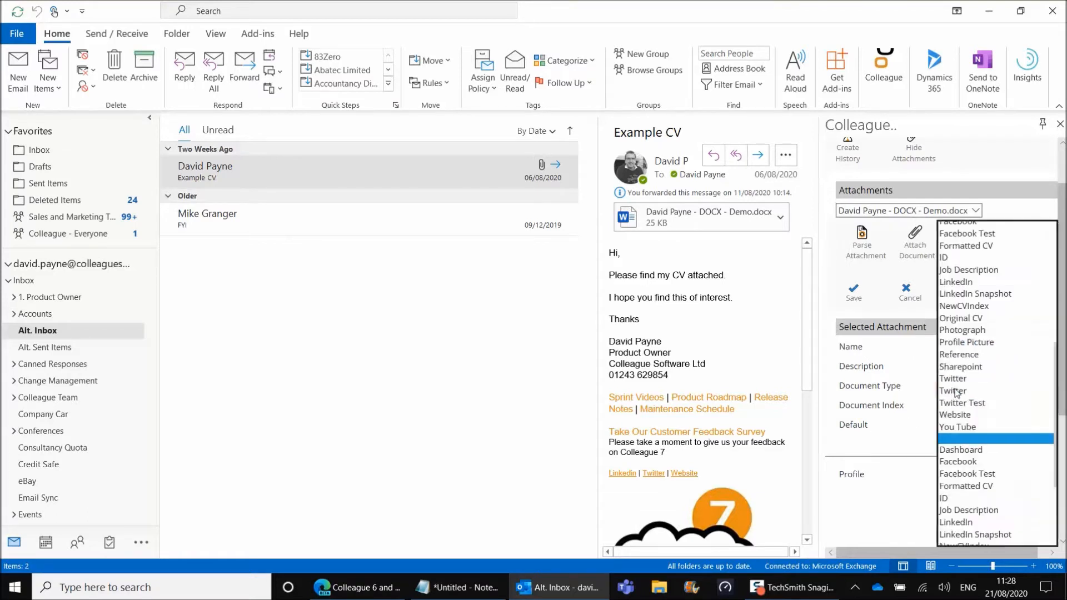
left_click(896, 397)
left_click(906, 294)
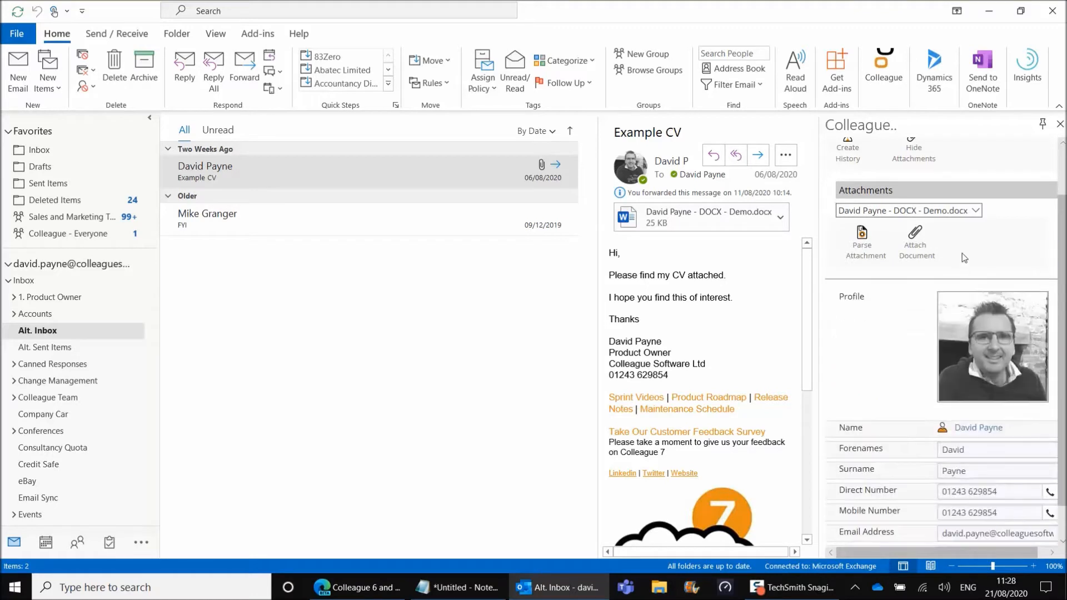
left_click(916, 232)
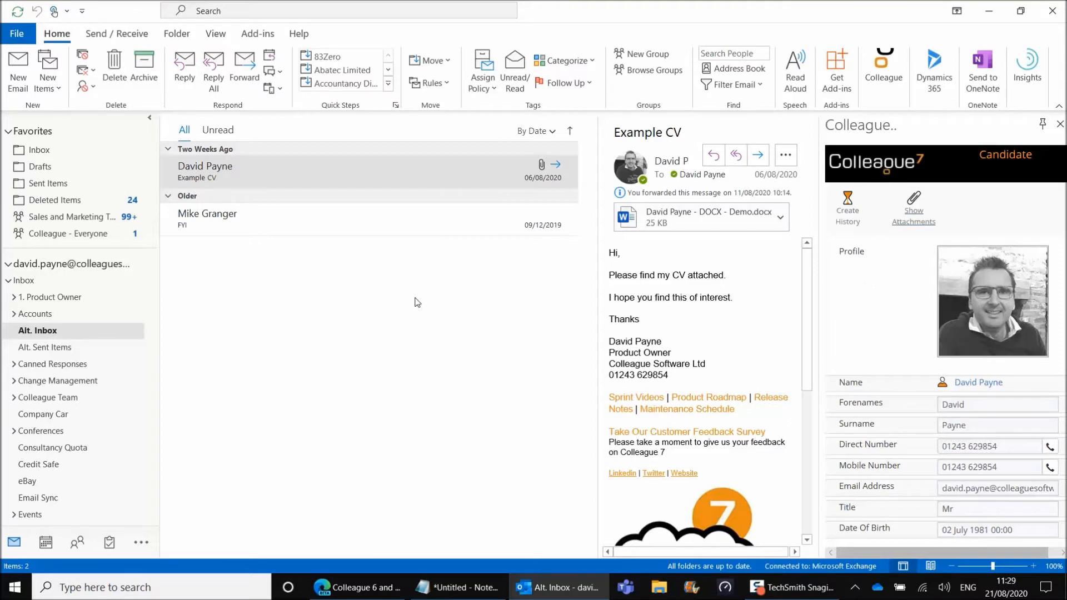
left_click(423, 177)
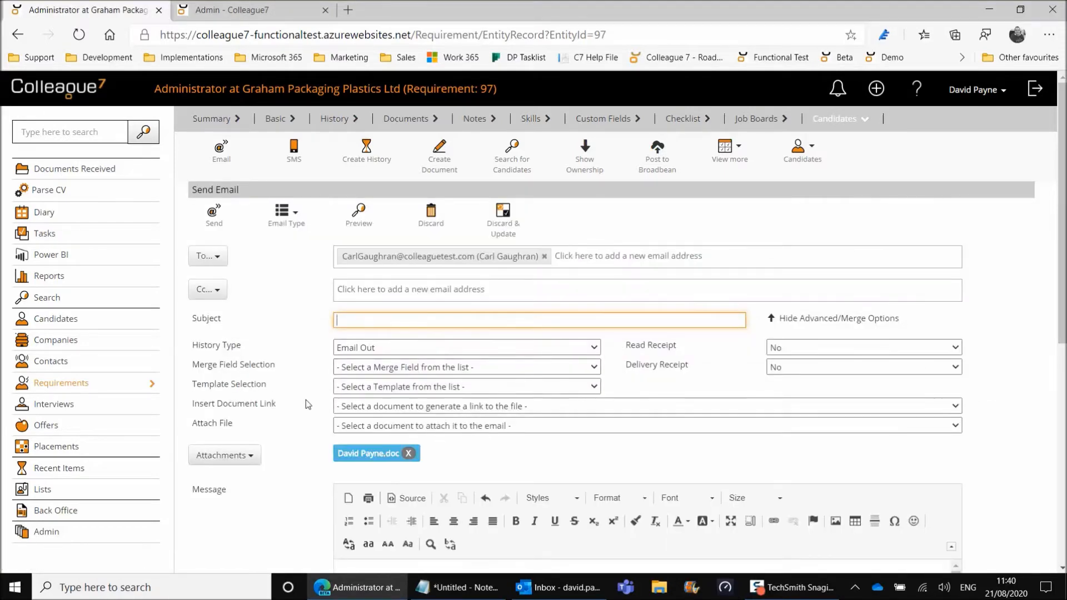
Step: Examine the requirement's Send Email form, including its recipients, merge options, attached CV and message body
scroll(305, 399, "down", 1)
scroll(307, 398, "up", 1)
scroll(316, 394, "down", 1)
scroll(316, 393, "up", 1)
scroll(316, 394, "down", 1)
scroll(315, 389, "down", 1)
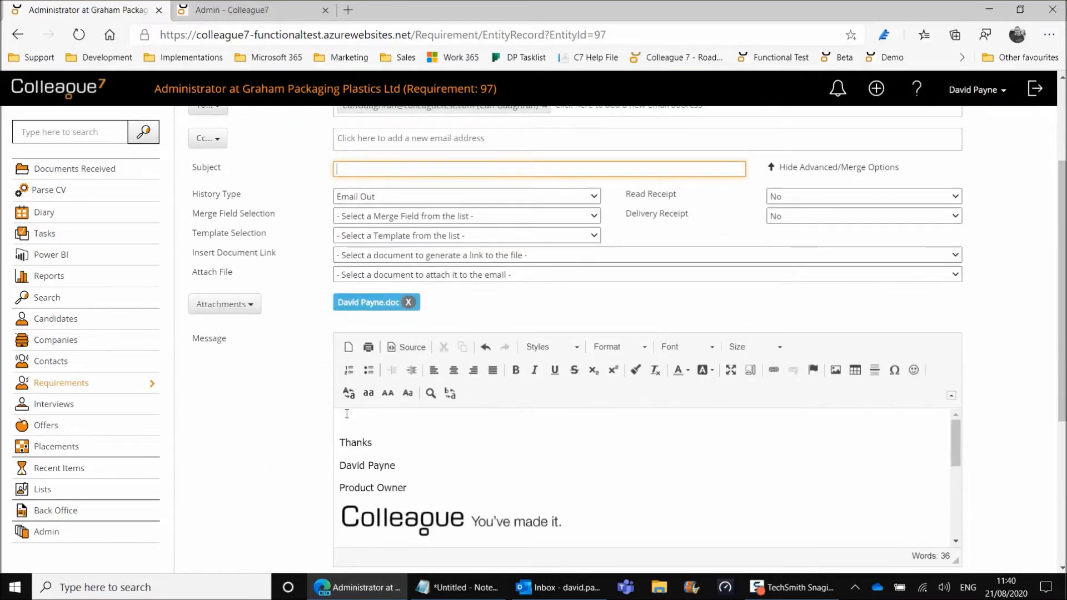
scroll(294, 406, "up", 3)
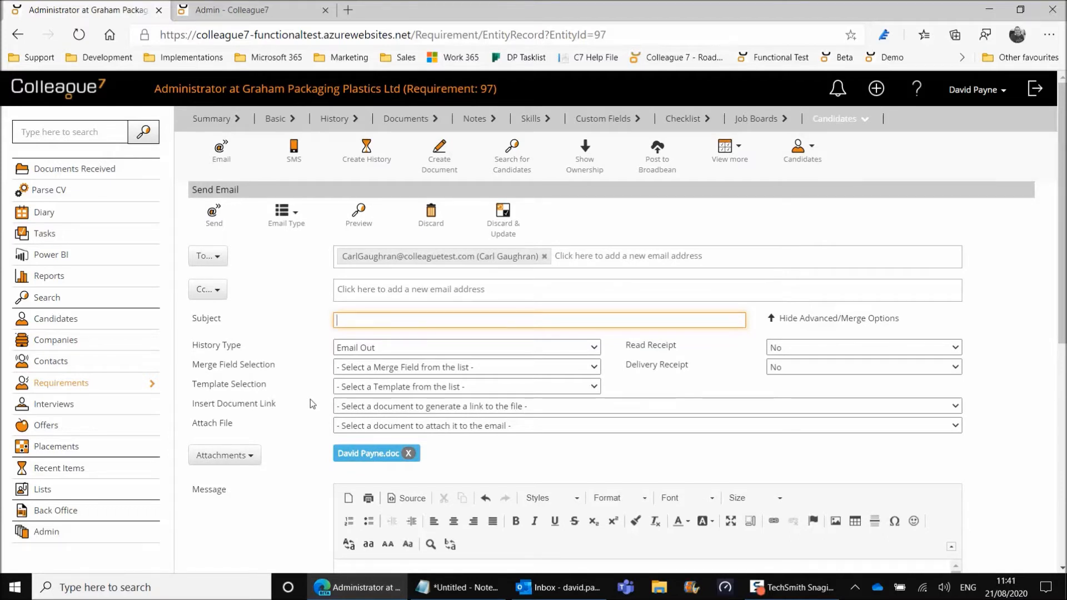
Step: Look through the merge fields available for the requirement email and close the list without choosing one
left_click(388, 369)
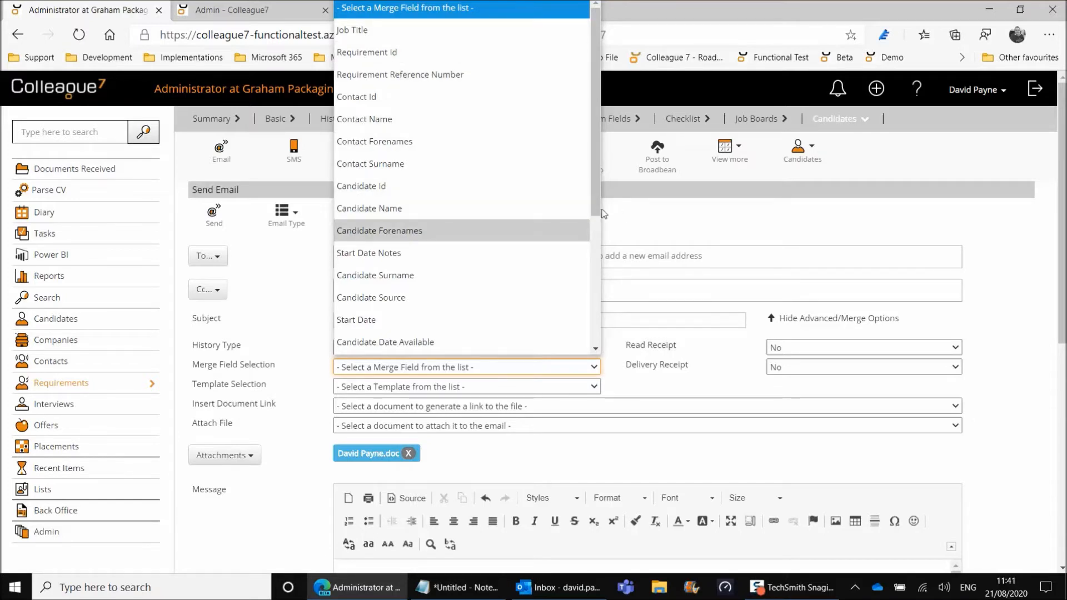
left_click_drag(596, 210, 582, 346)
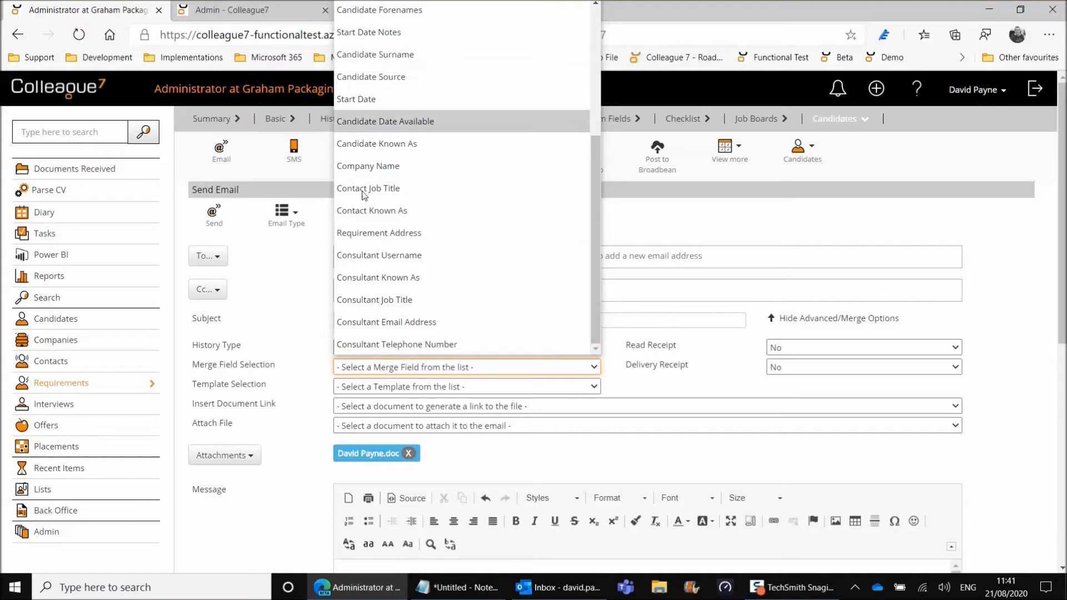
scroll(405, 319, "up", 3)
left_click(312, 358)
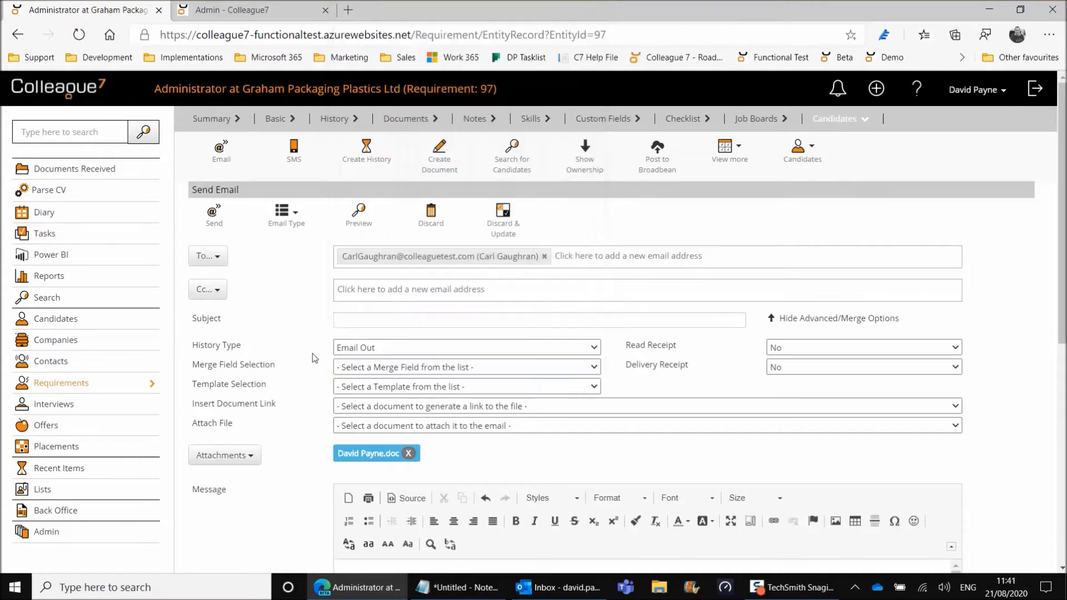
Step: Apply the Send CV to Contact template to the email and check the inserted message
scroll(312, 367, "down", 3)
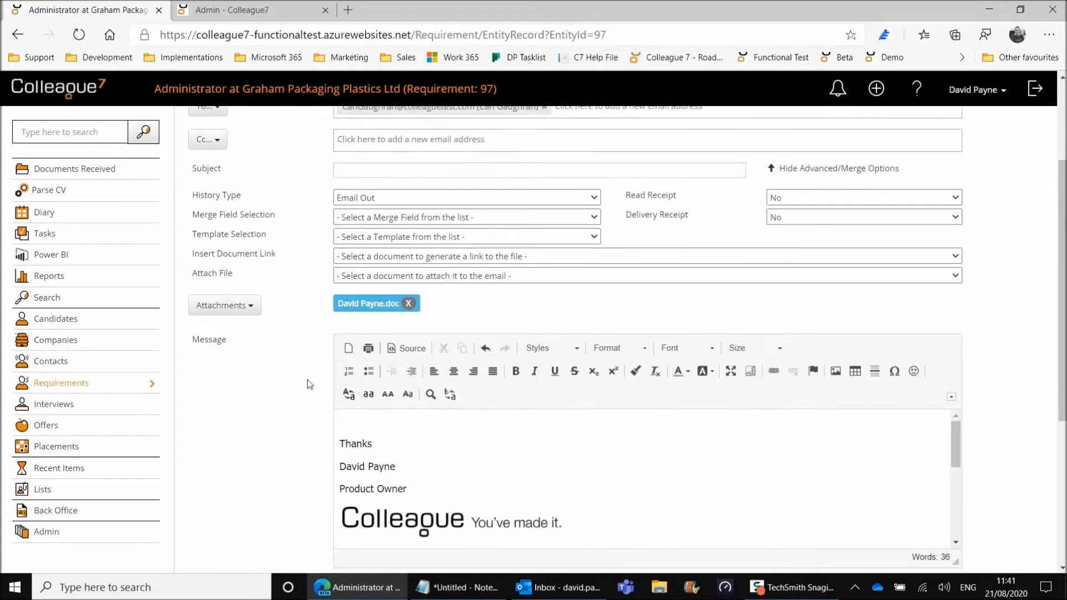
scroll(280, 355, "up", 3)
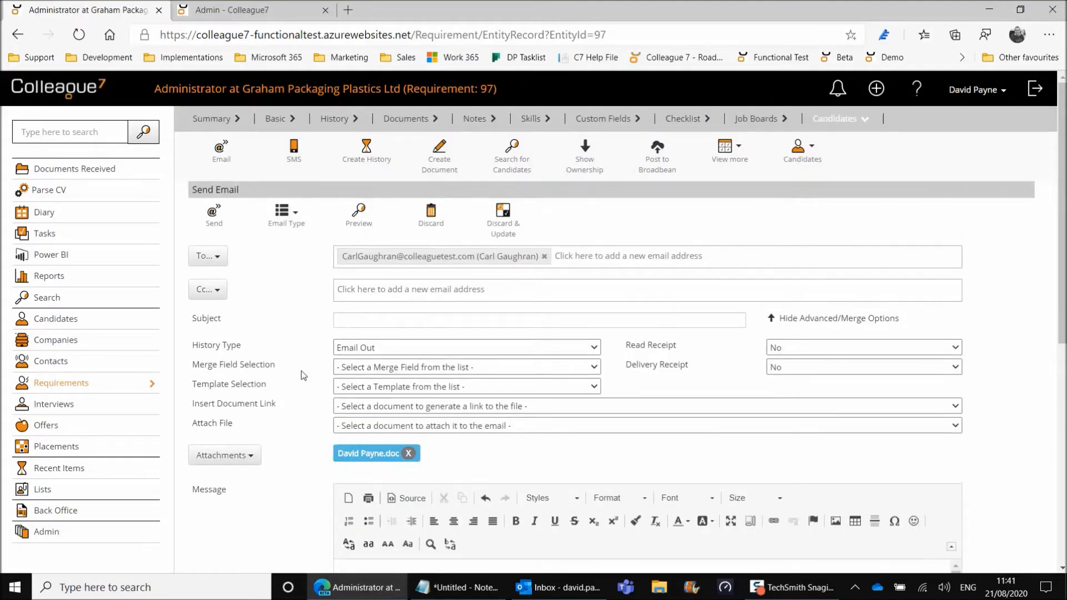
scroll(301, 371, "down", 3)
scroll(310, 384, "up", 3)
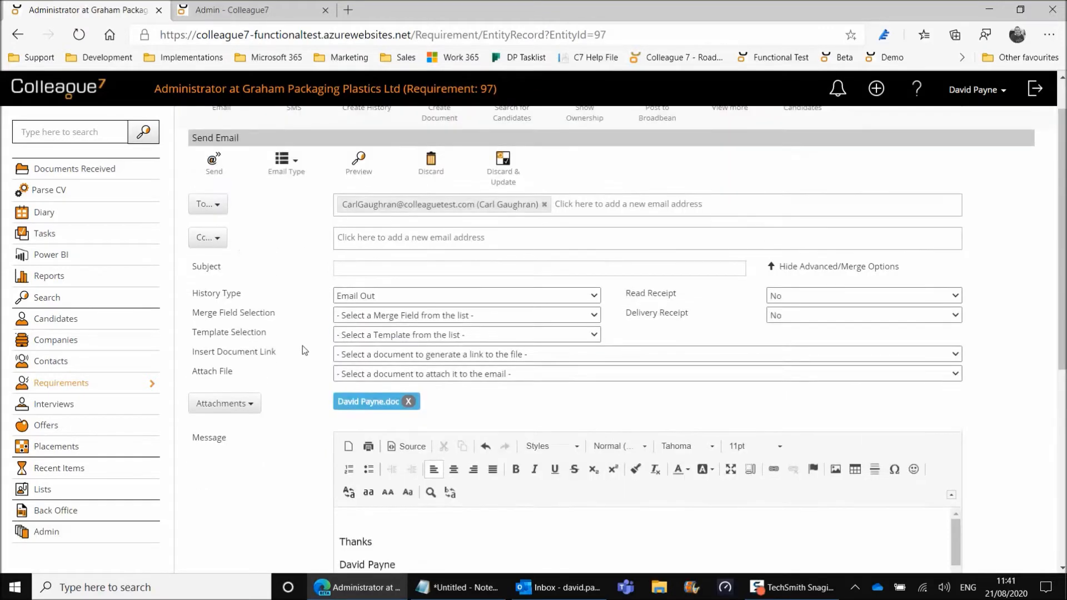
left_click(367, 388)
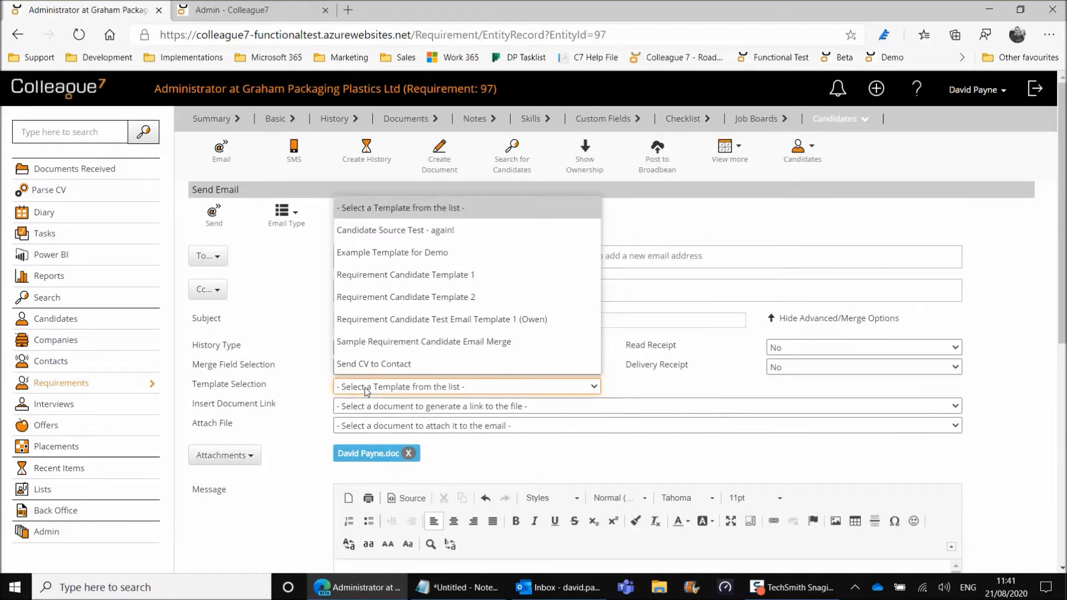
left_click(399, 359)
scroll(309, 392, "down", 1)
left_click(367, 454)
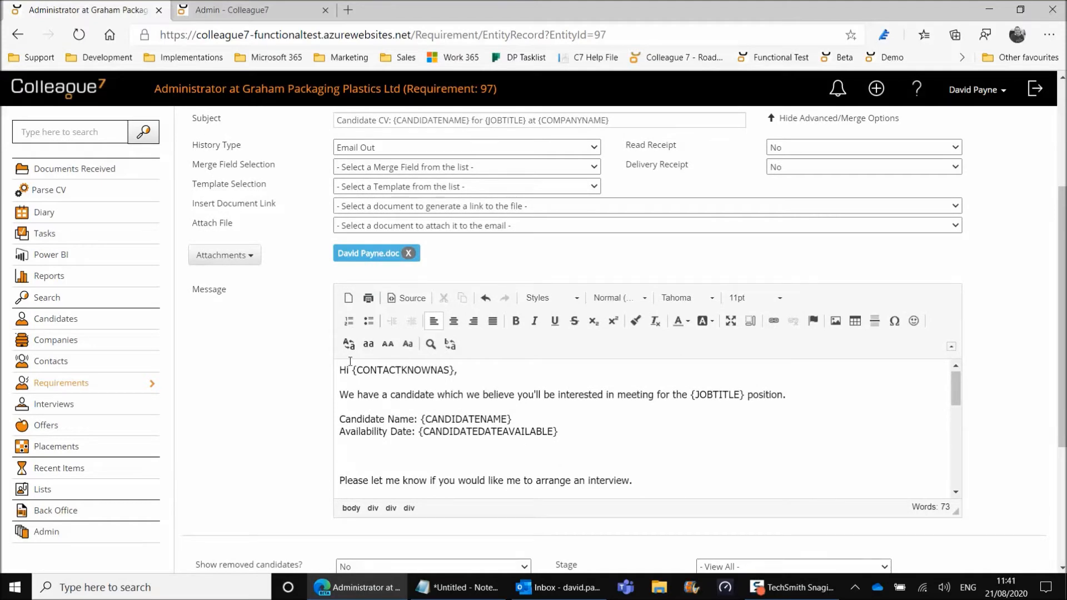
Step: Preview the email with its merge fields filled in, review the subject and message, and close the preview
scroll(331, 285, "up", 3)
left_click(356, 222)
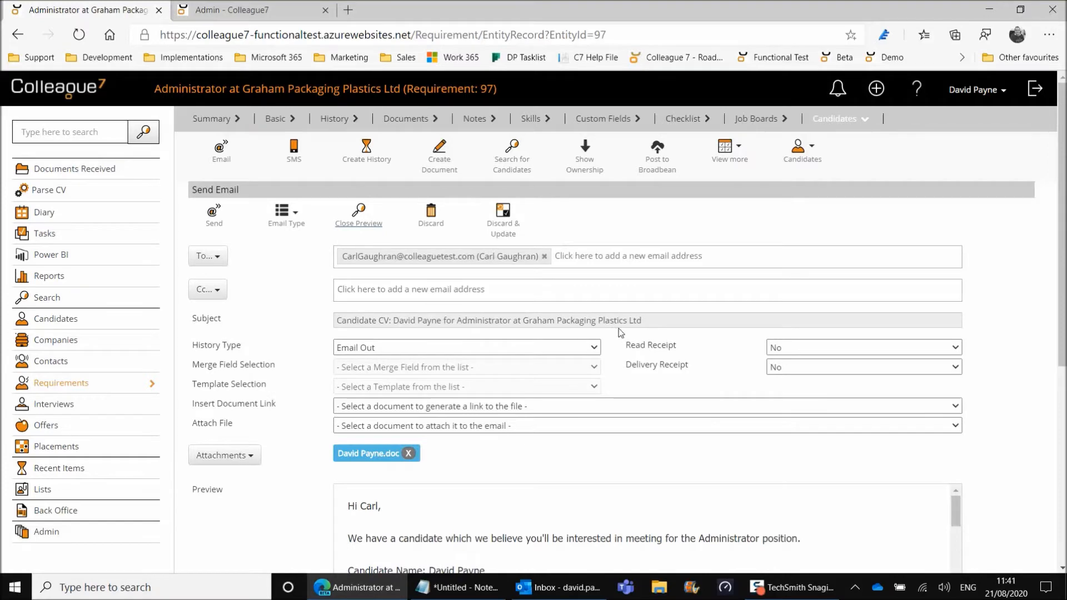
scroll(309, 392, "down", 2)
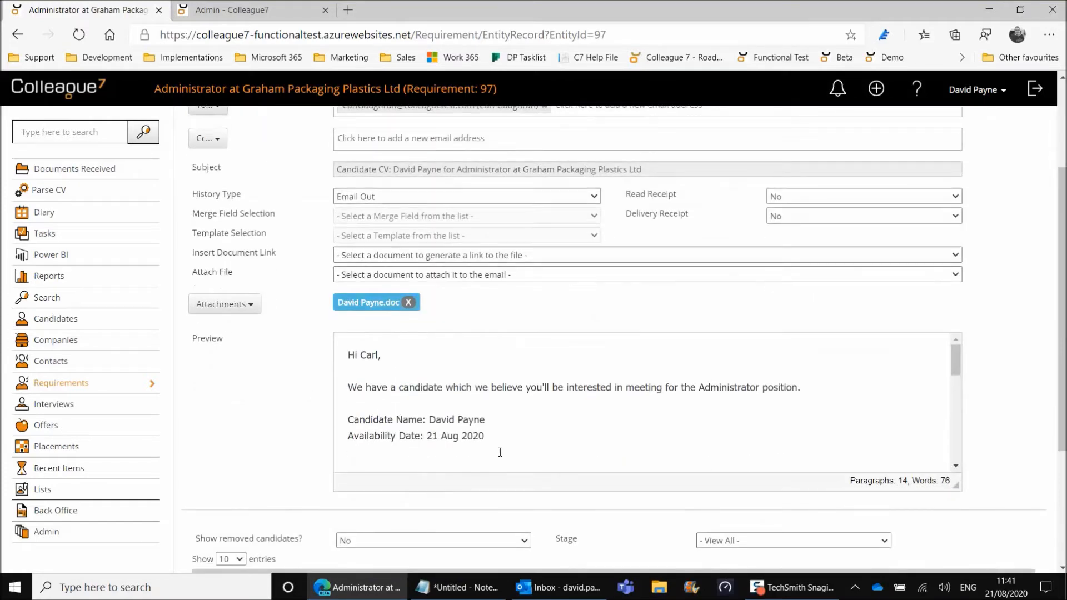
scroll(499, 447, "down", 3)
scroll(500, 428, "up", 2)
scroll(512, 428, "up", 1)
scroll(309, 319, "up", 2)
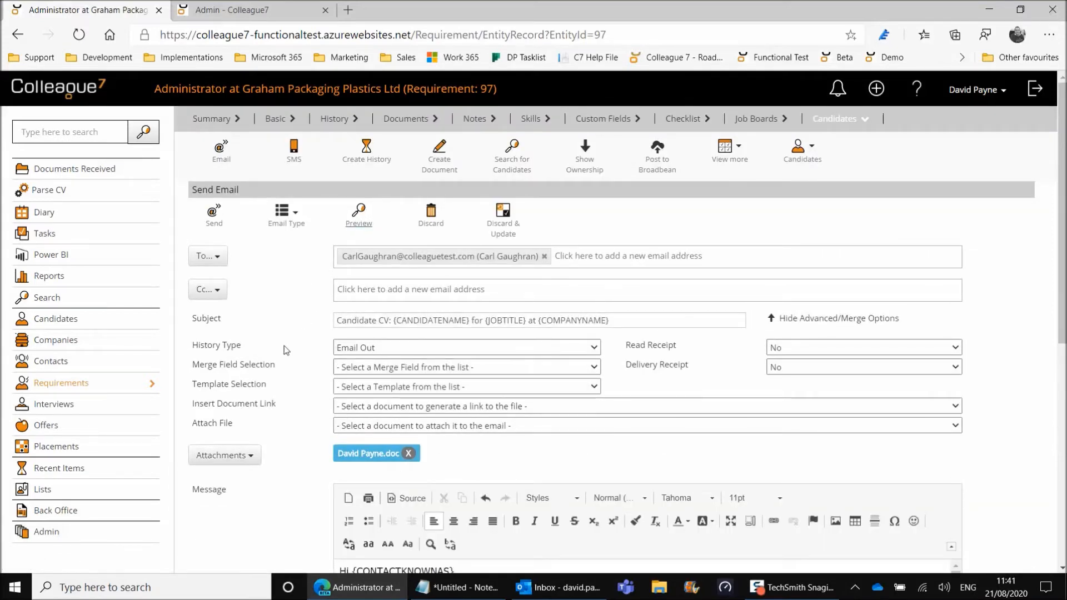
Step: Check over the merged Candidate CV email and send it to the requirement's contact
scroll(300, 359, "down", 2)
scroll(300, 359, "up", 2)
left_click(211, 219)
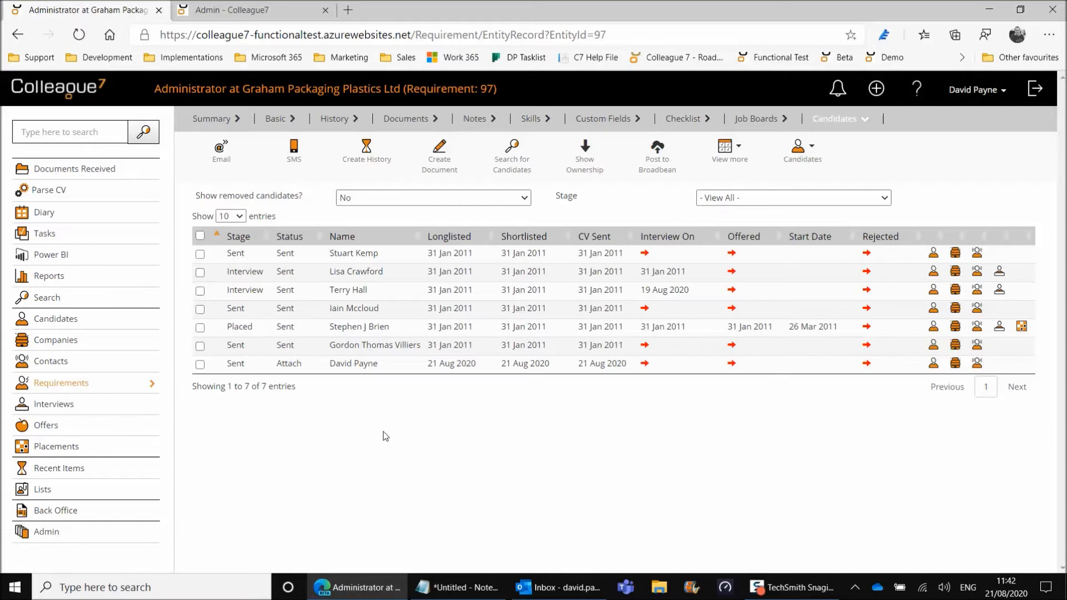
Step: Open the Admin templates and filter them by the Contact scope, followed by the Requirement Candidate scope
left_click(225, 14)
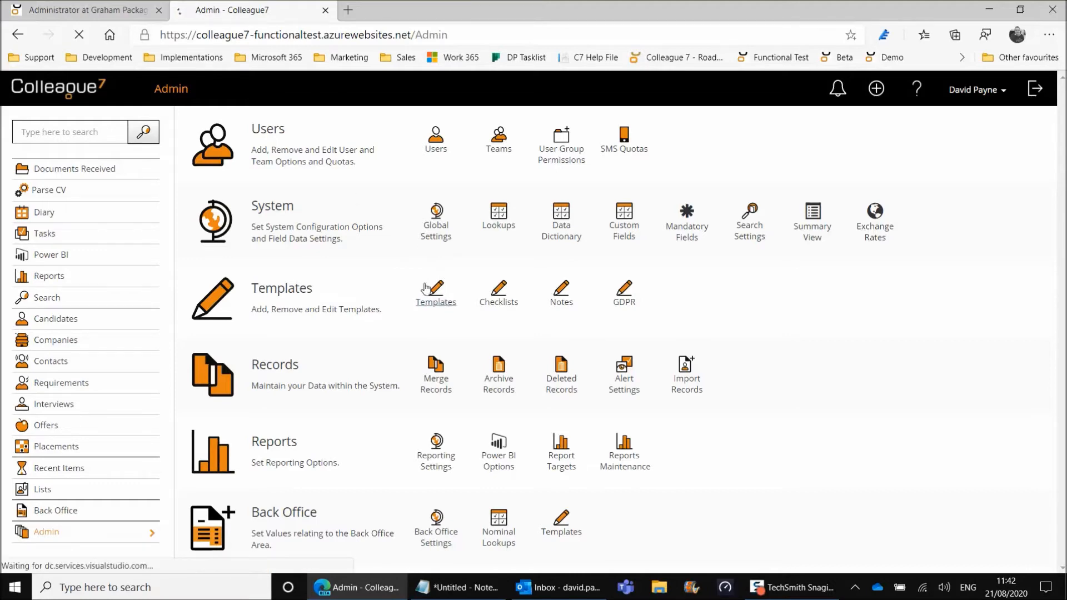
left_click(436, 290)
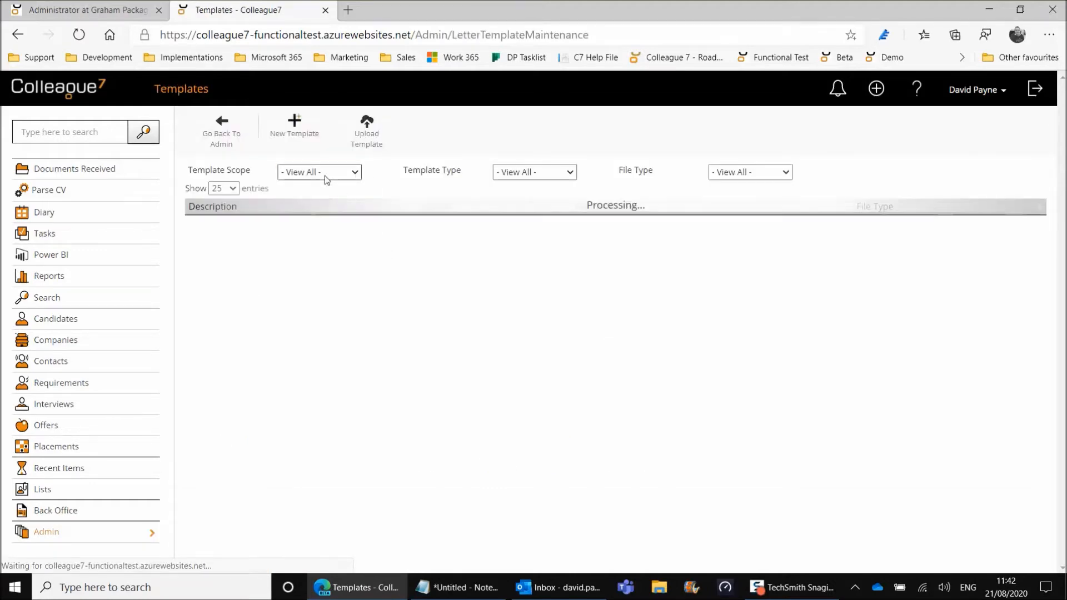
left_click(324, 175)
left_click(311, 264)
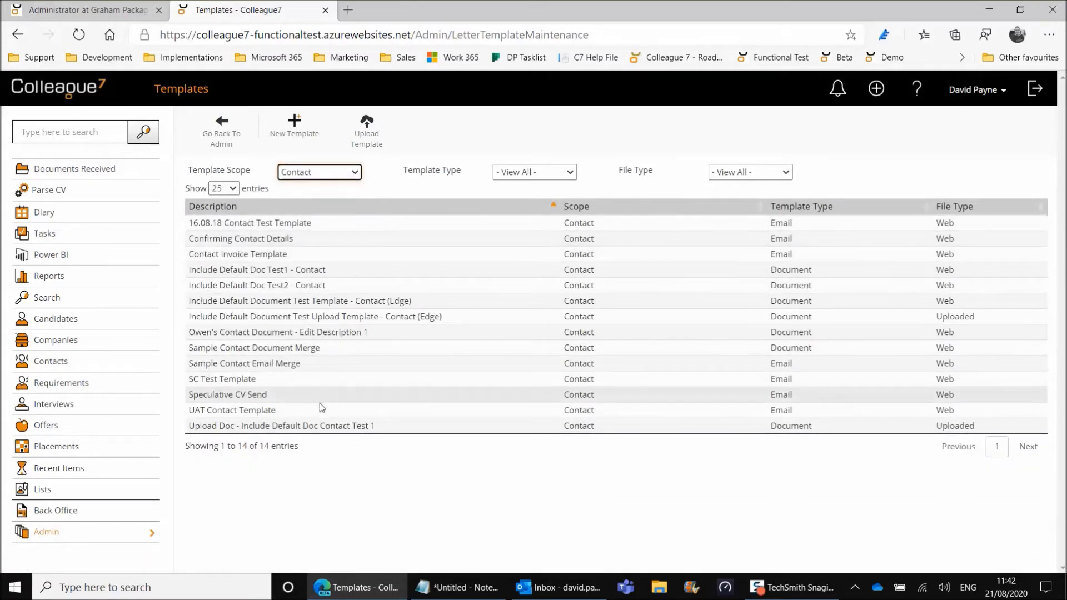
left_click(318, 176)
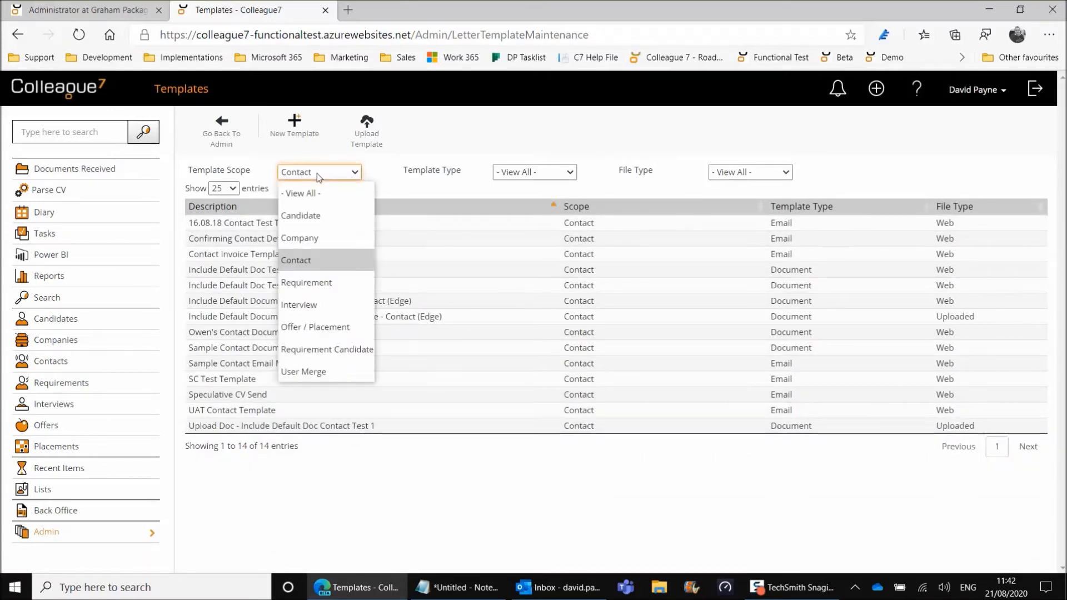
left_click(331, 353)
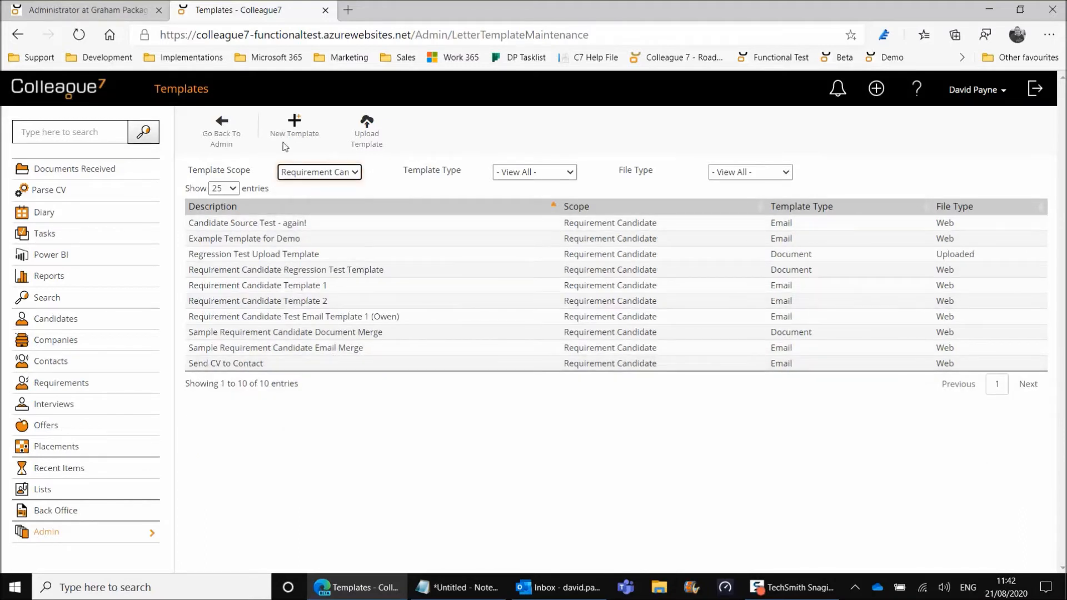
Step: Open the Send CV to Contact template, examine its message and merge fields, and hide the template details again
left_click(308, 363)
scroll(358, 405, "down", 1)
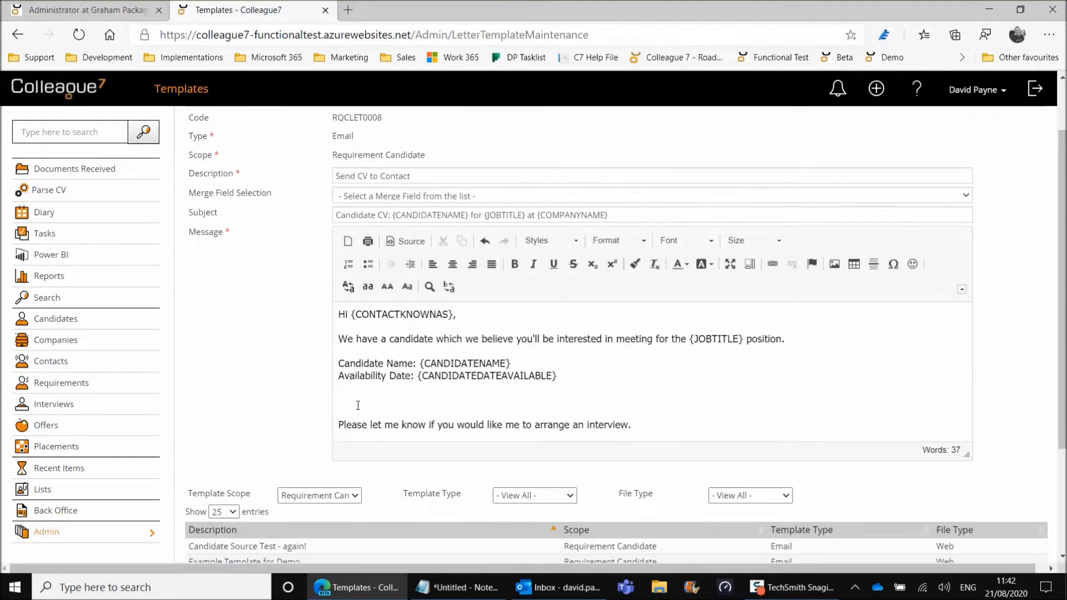
left_click_drag(339, 312, 654, 468)
left_click(376, 402)
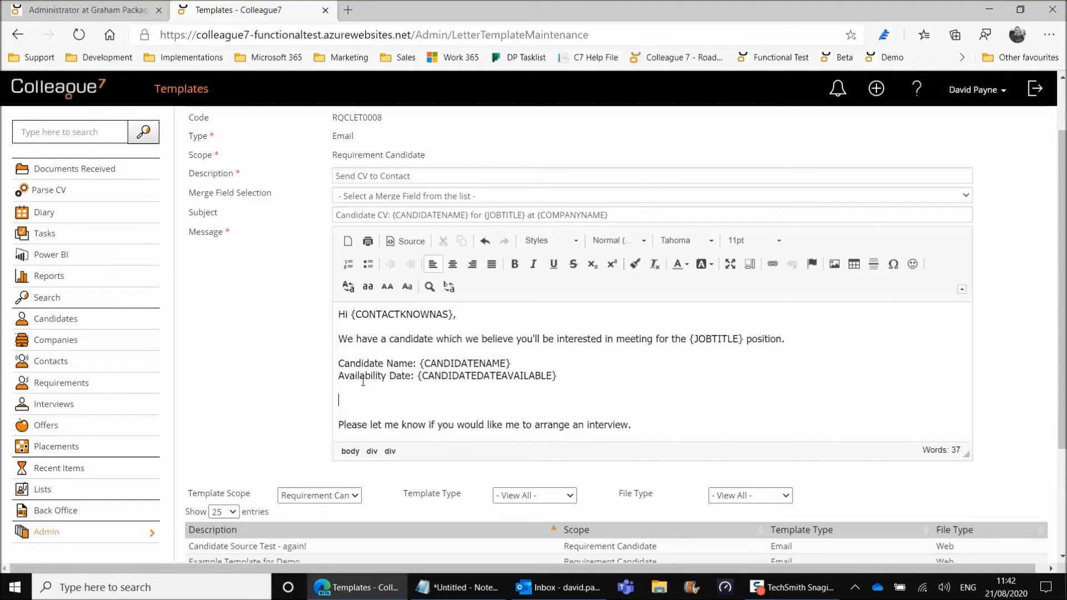
scroll(310, 325, "up", 2)
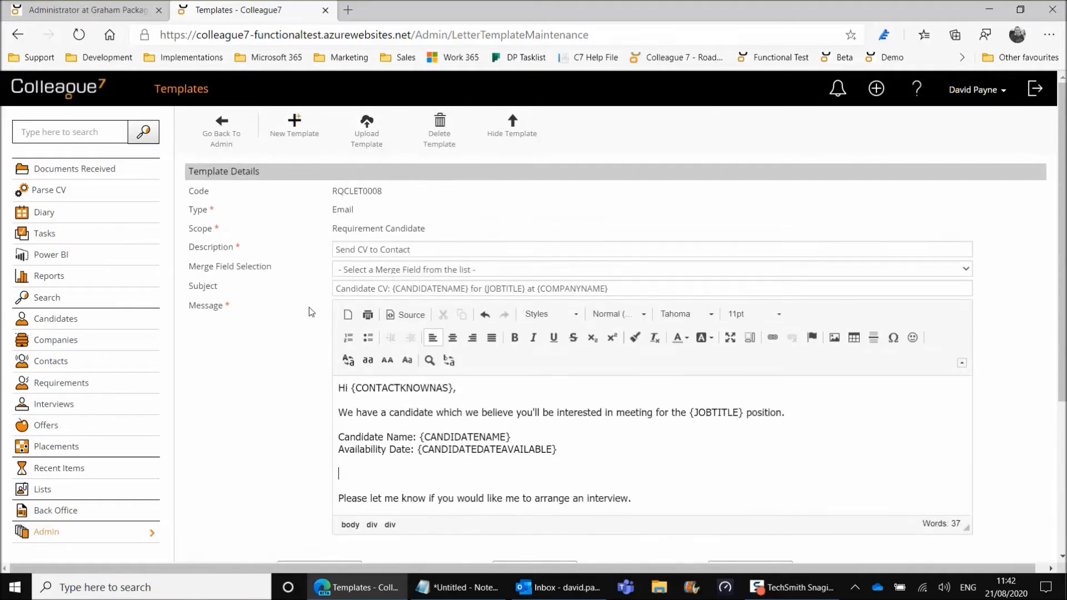
left_click(512, 132)
Step: Start a new template with type Email and scope Requirement Candidate, and cancel it without saving
left_click(294, 130)
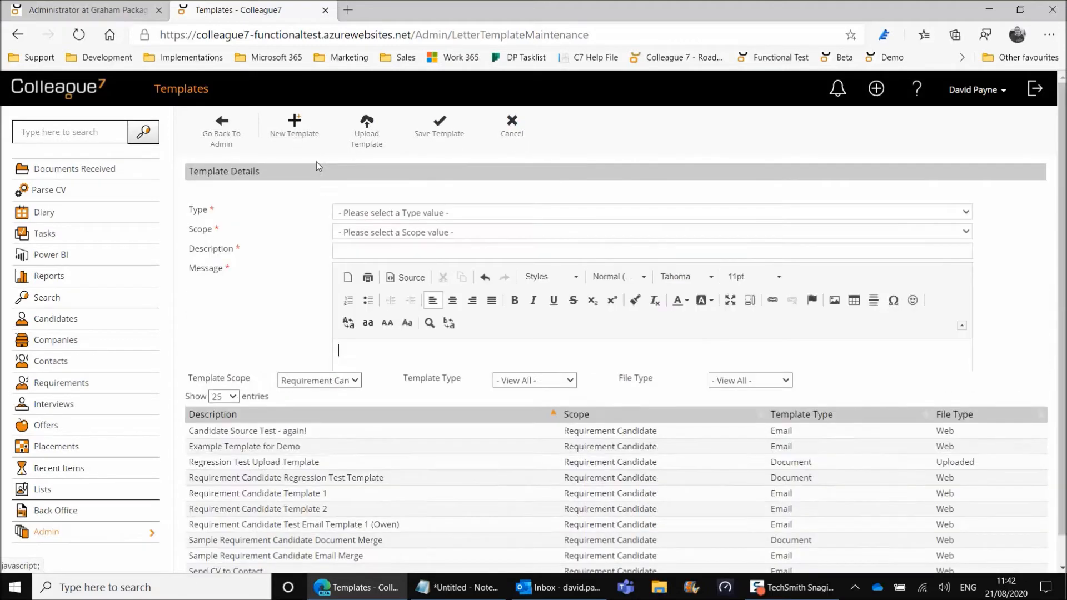
left_click(385, 214)
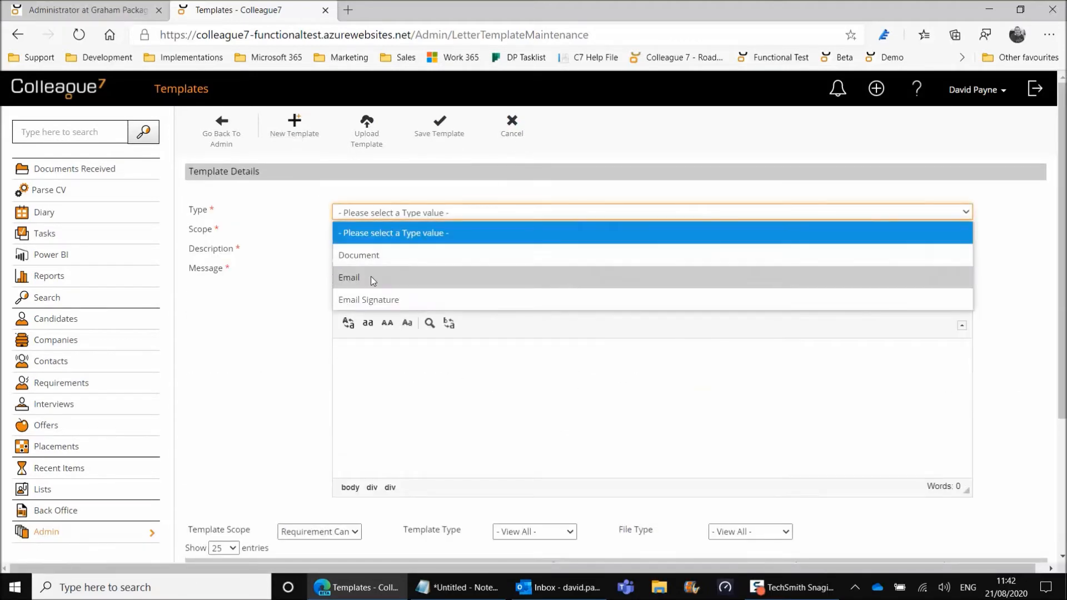
left_click(371, 277)
left_click(376, 232)
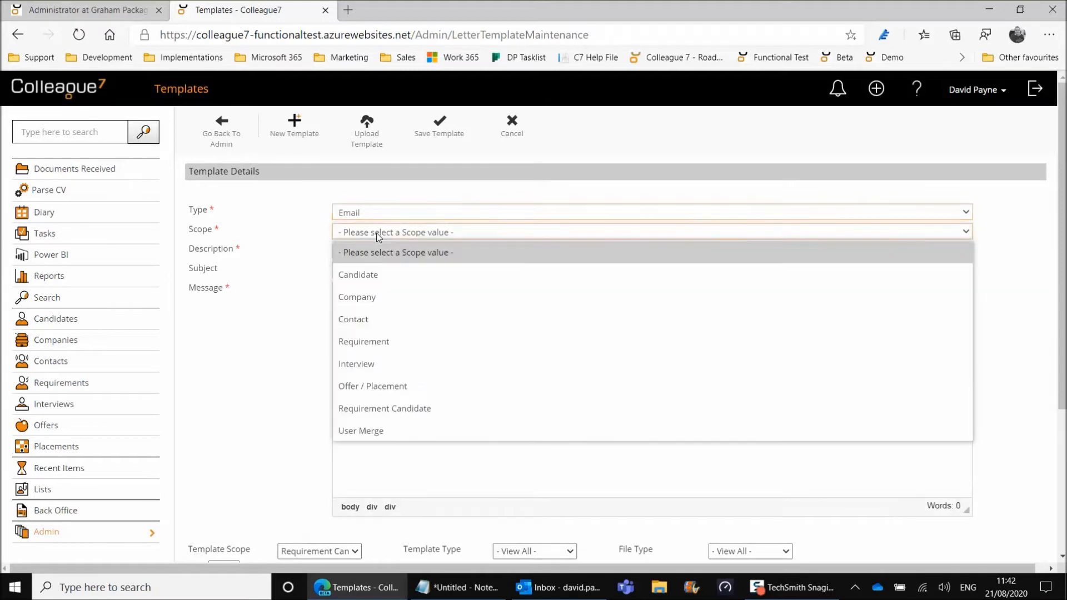
left_click(378, 410)
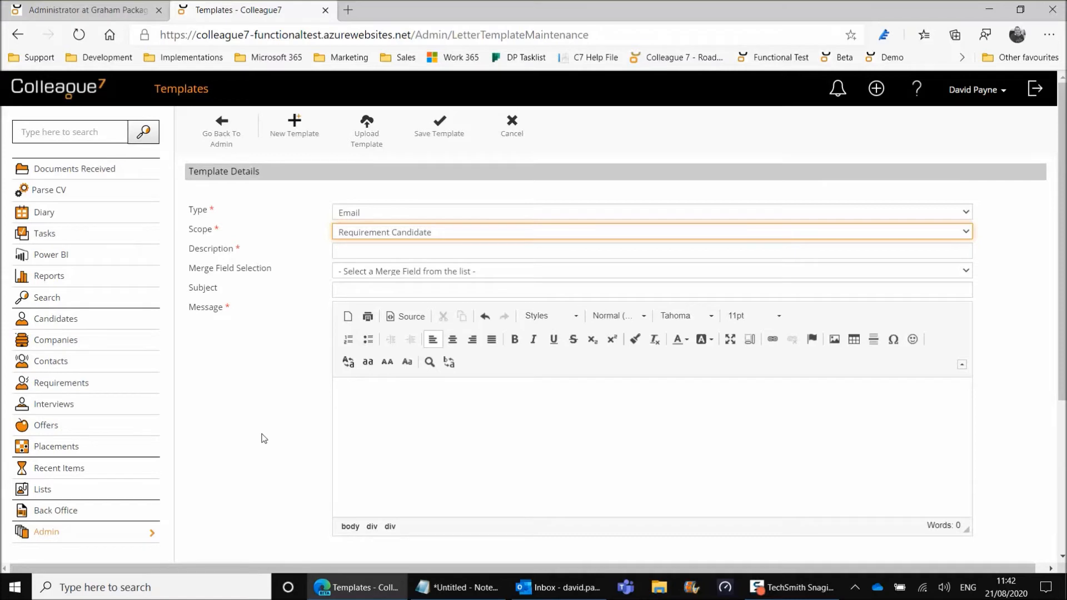
left_click(299, 340)
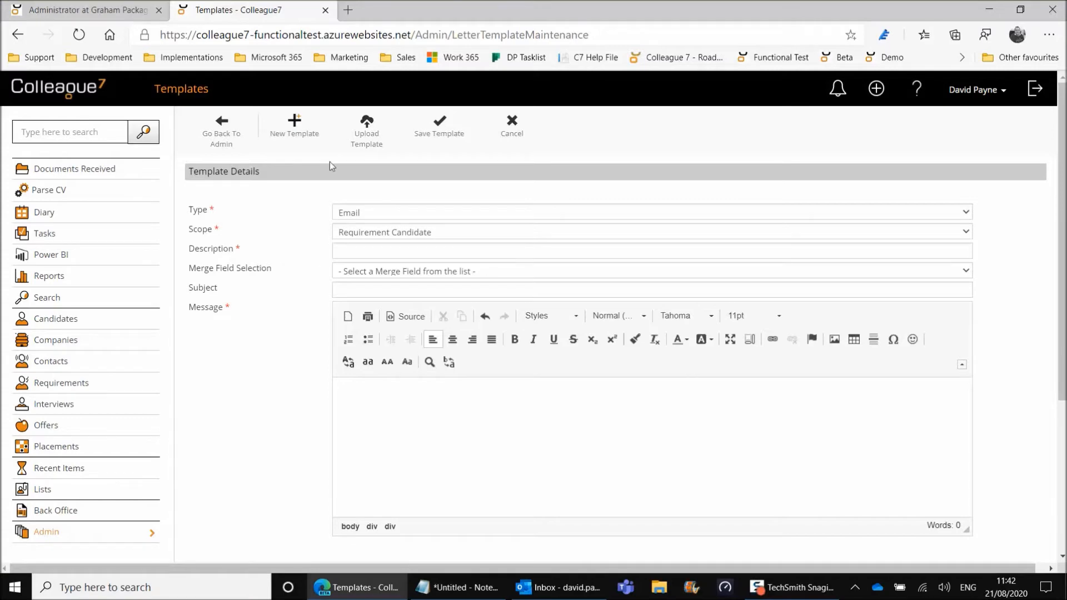
left_click(510, 132)
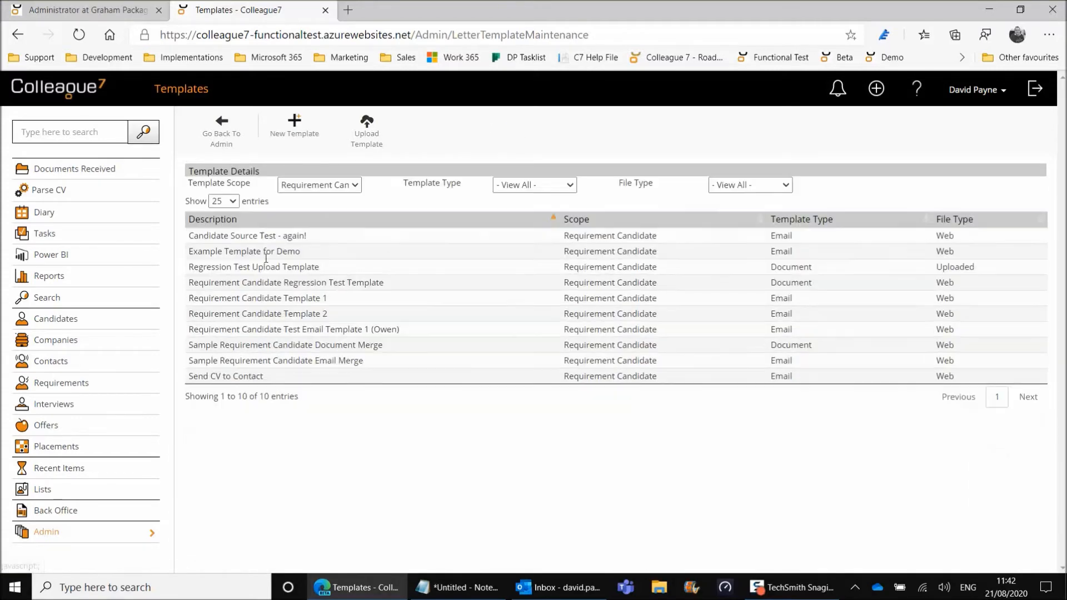
Step: Examine the Requirement user settings for automatically creating a diary entry and a task upon arranging an interview
left_click(89, 10)
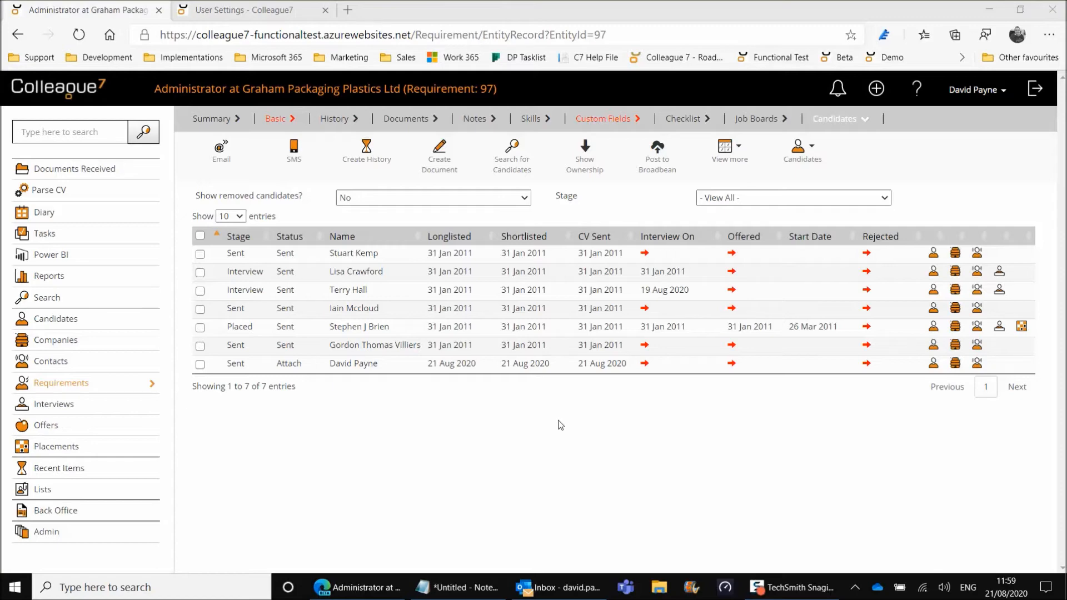
left_click(242, 9)
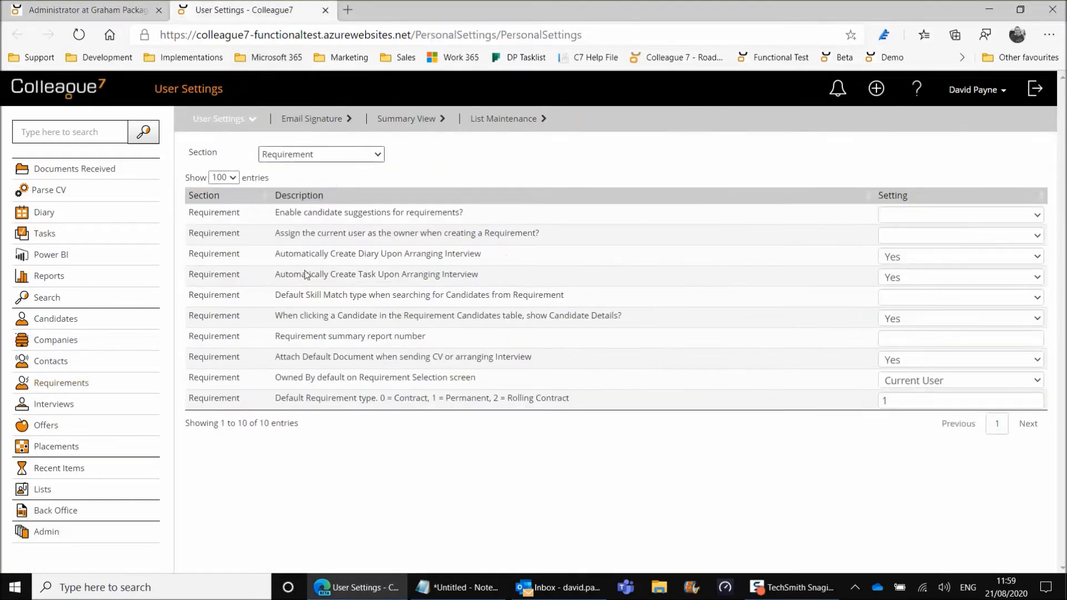
left_click_drag(292, 255, 488, 260)
left_click(455, 265)
left_click_drag(274, 274, 490, 276)
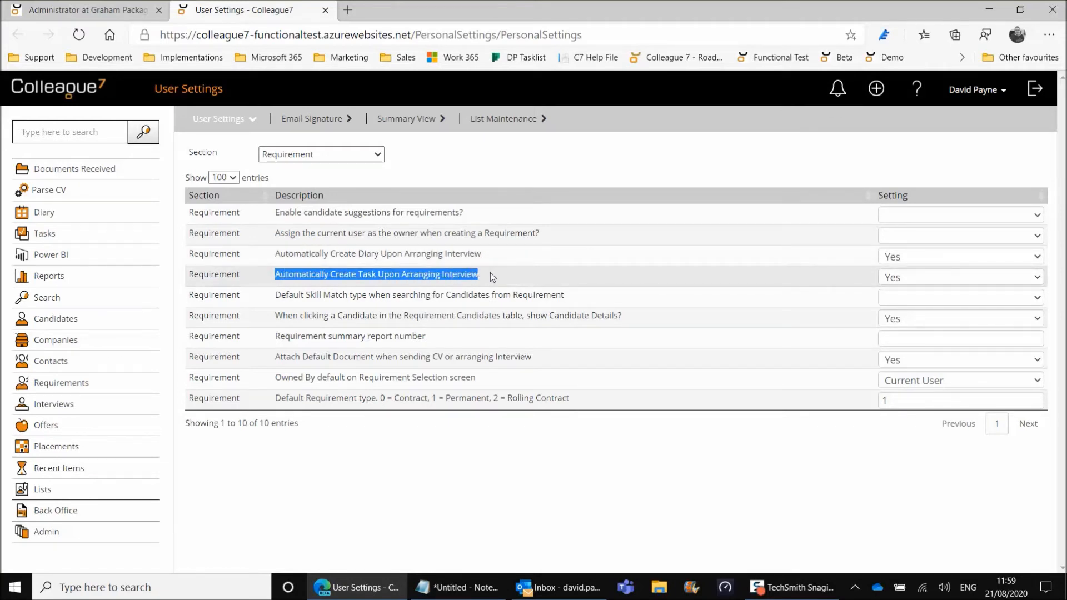
left_click(491, 275)
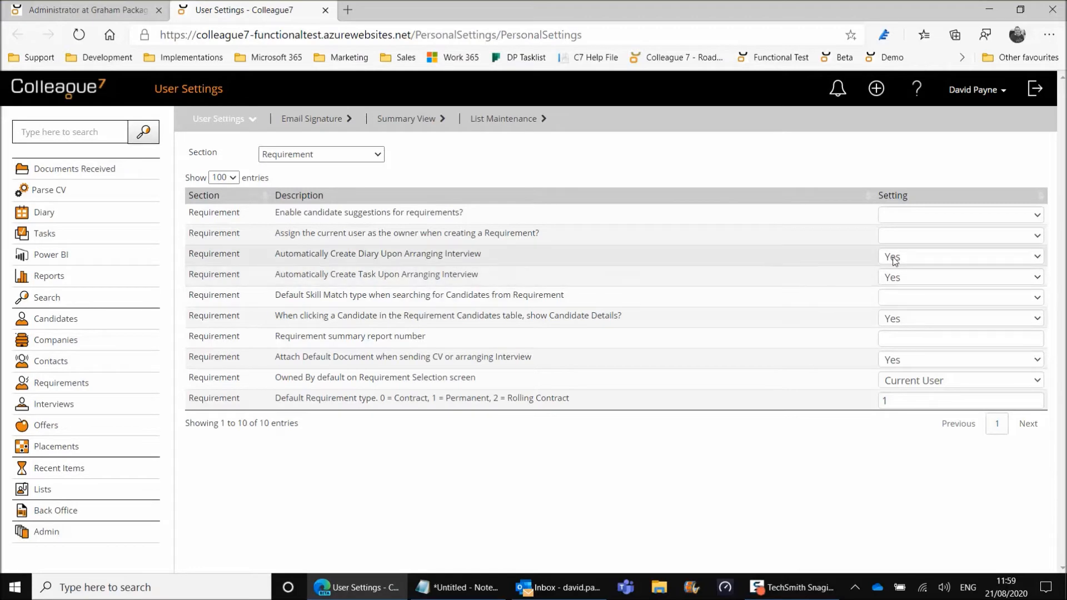
Step: Start arranging an interview for the requirement candidate longlisted on 21 Aug 2020, and switch Create Task off and back on
left_click(75, 10)
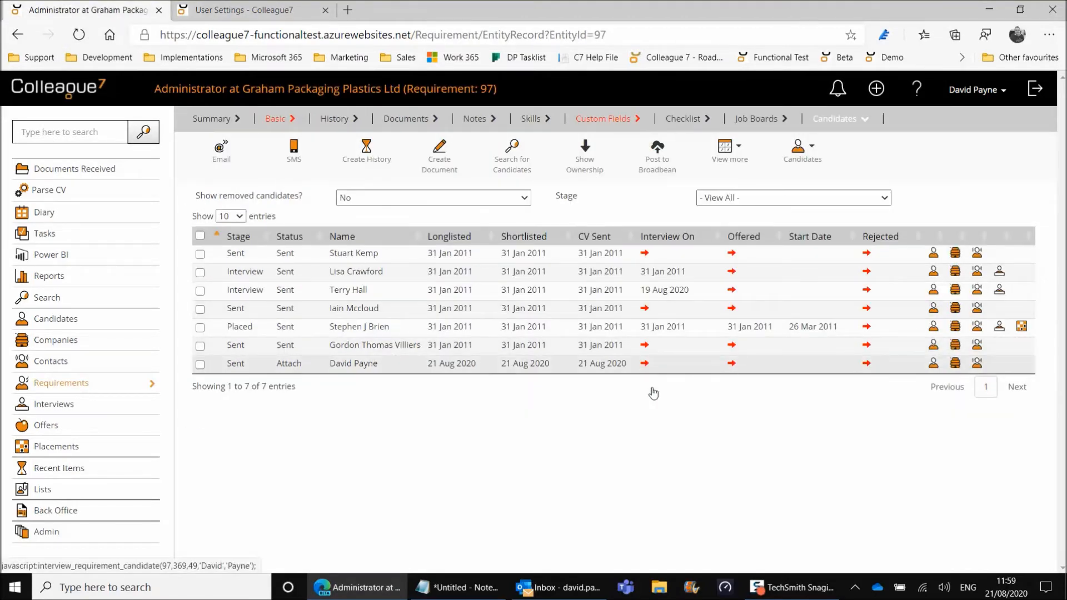
left_click(645, 363)
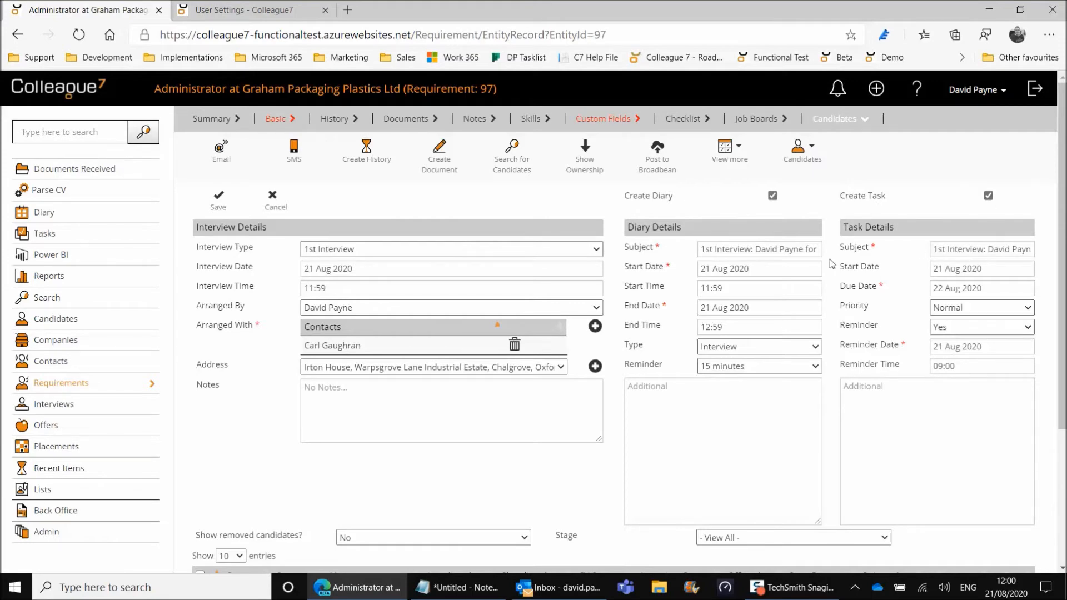
key("ctrl+Tab")
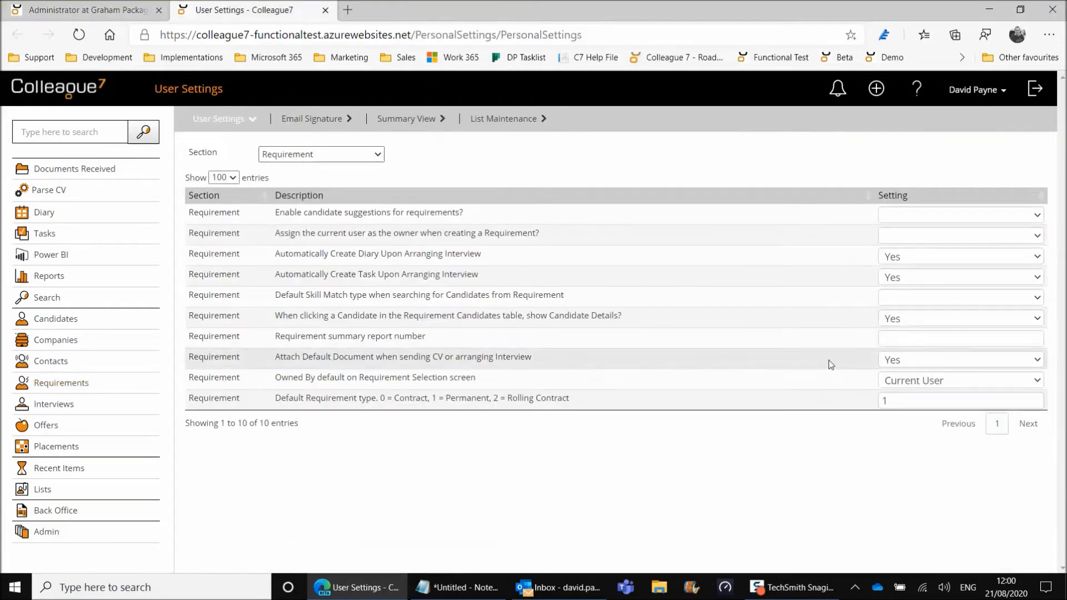
key("ctrl+Tab")
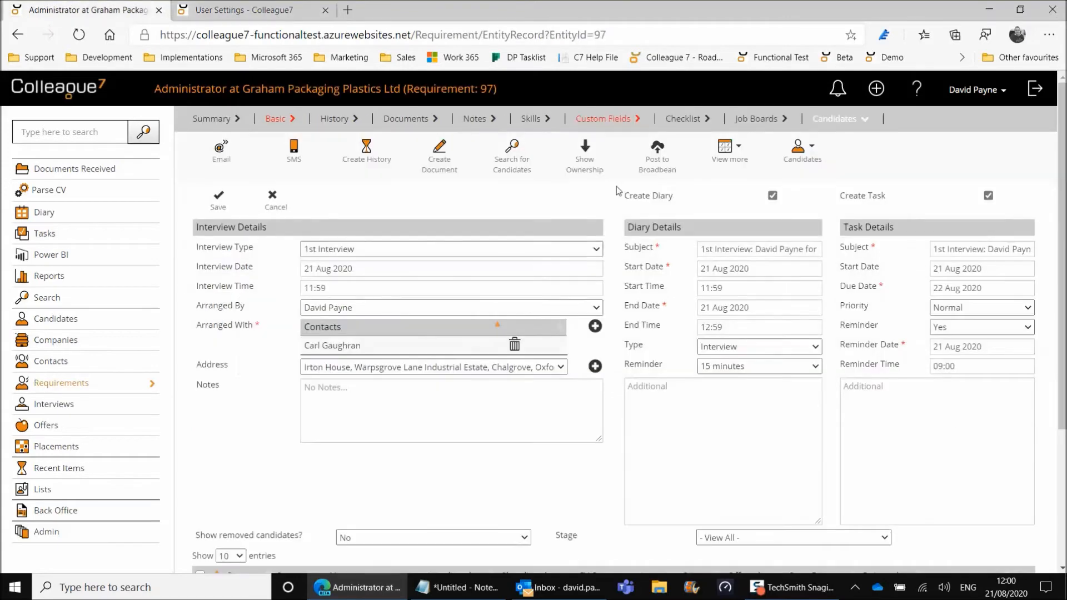
left_click(988, 196)
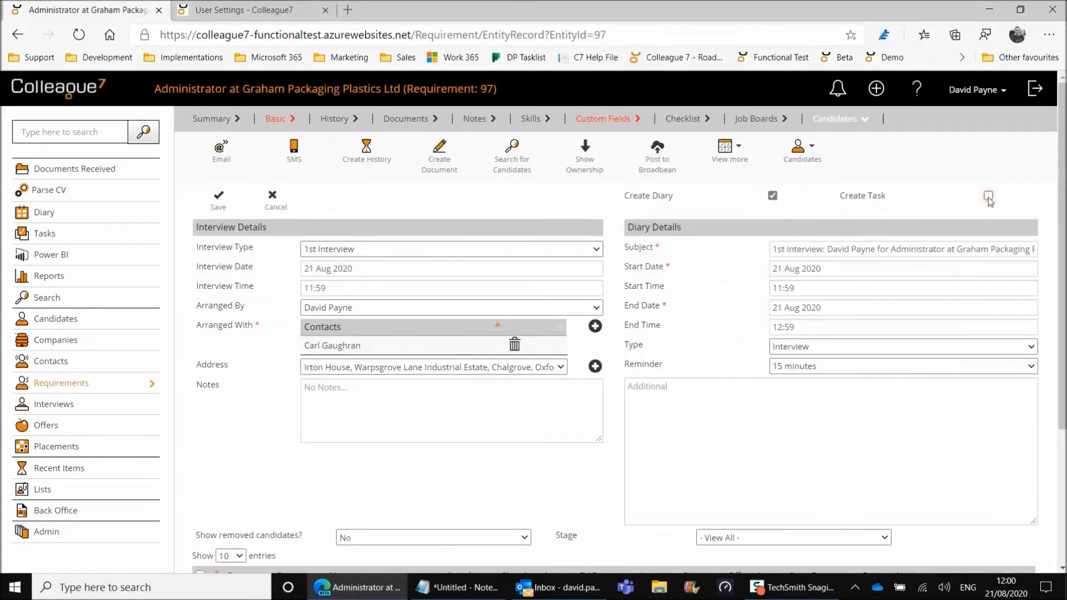
left_click(988, 196)
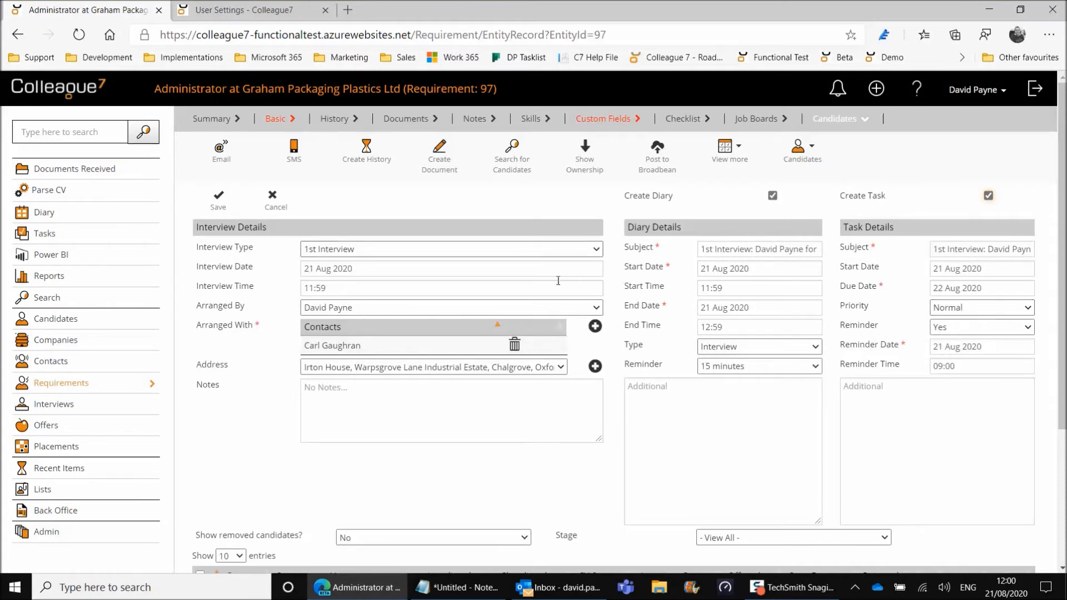
Step: Set the interview date to 25 Aug 2020 and check the full subject of the diary entry
left_click(373, 270)
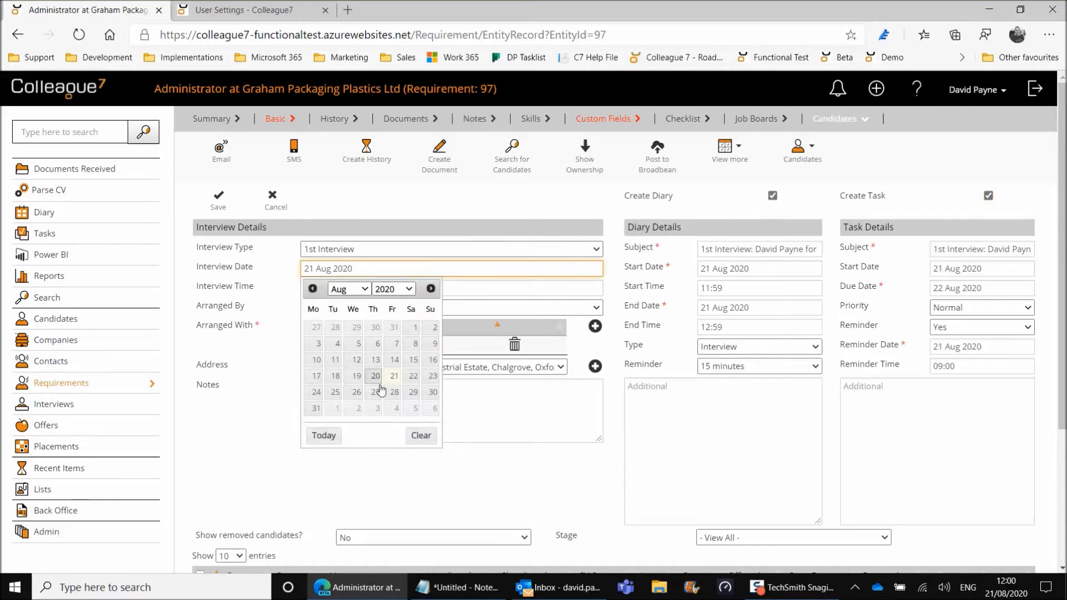
left_click(335, 393)
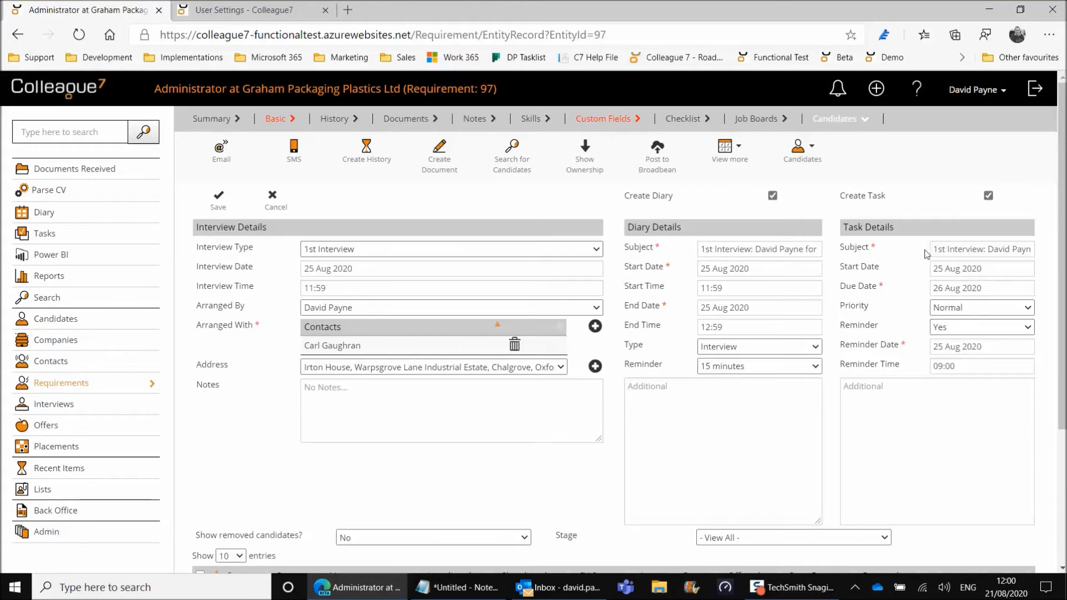
left_click_drag(716, 251, 835, 250)
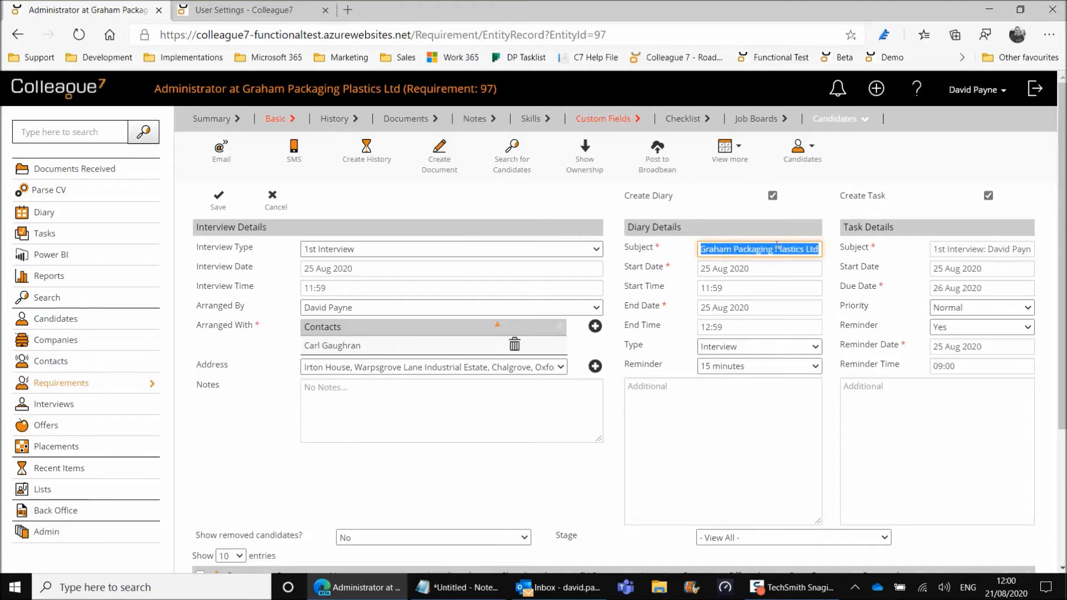
left_click(774, 250)
key("Home")
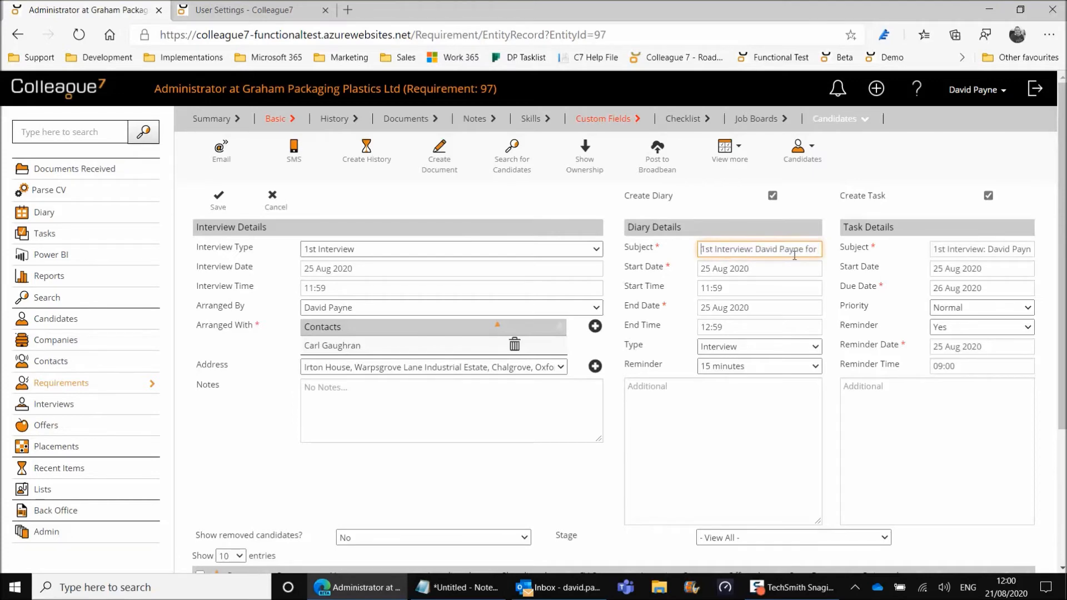
Step: Change the interview type to 2nd Interview and back to 1st Interview, checking the diary and task subjects
left_click(333, 253)
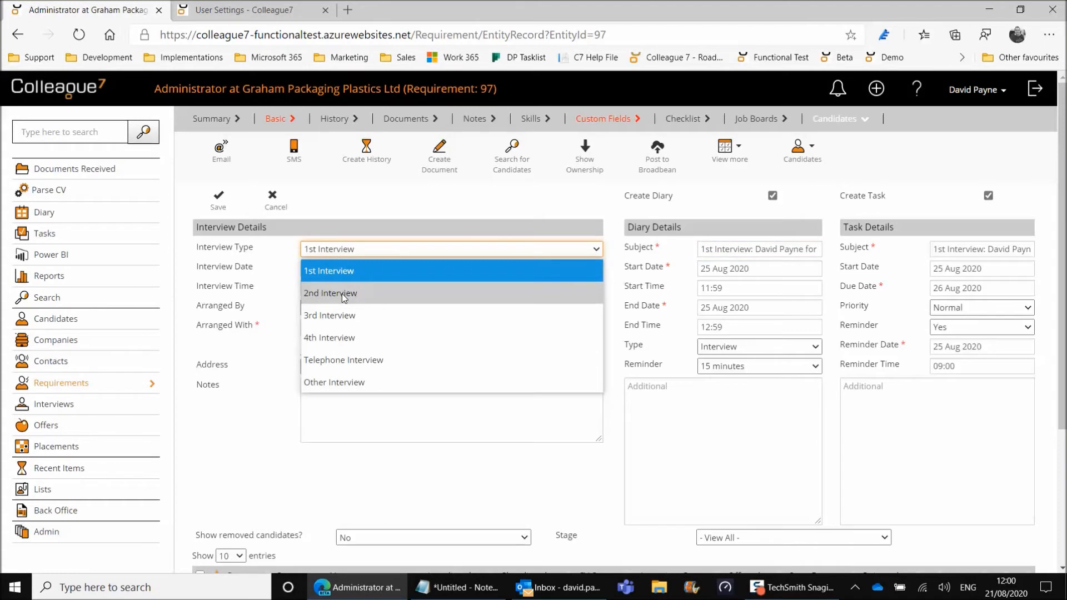
left_click(341, 293)
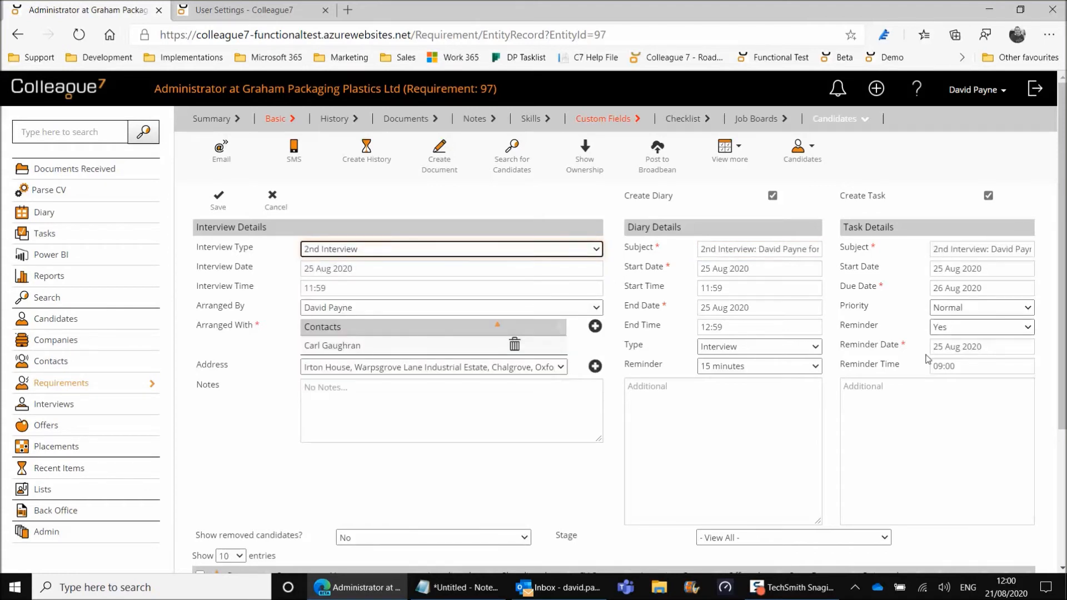
left_click(353, 252)
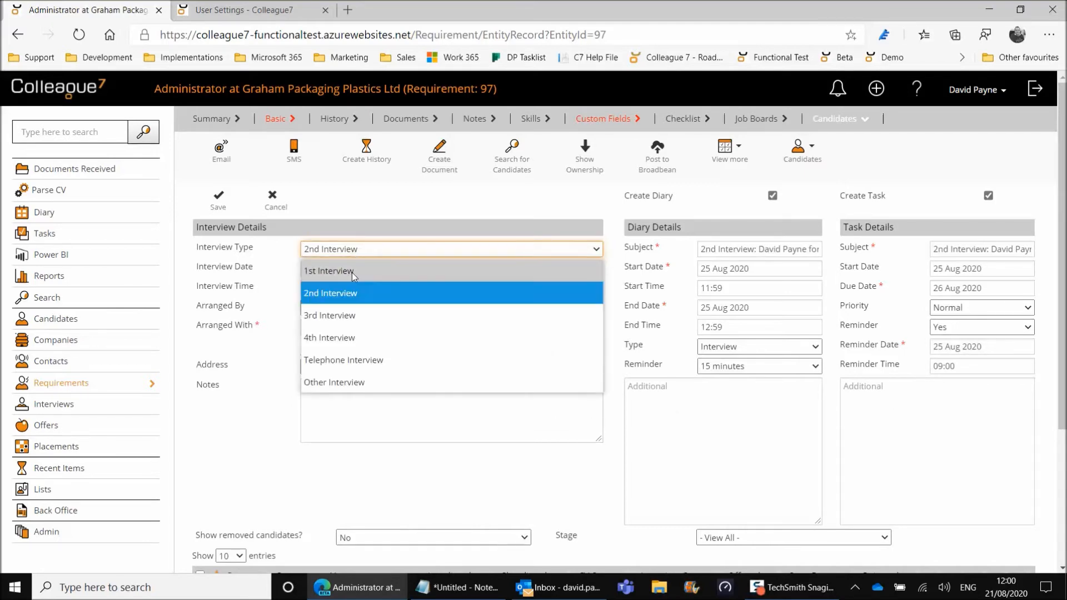
left_click(352, 272)
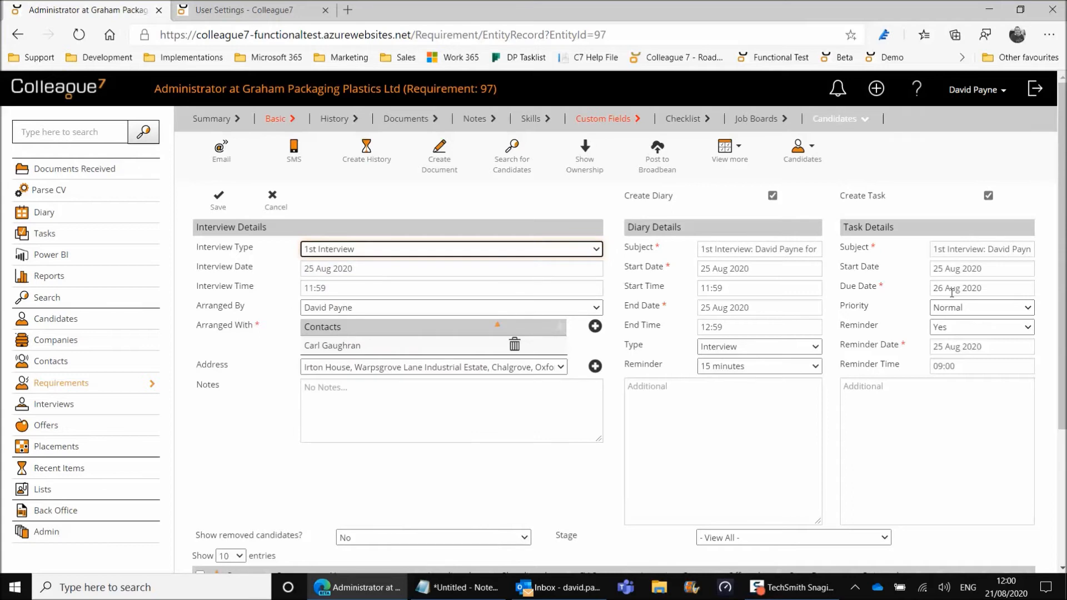
Step: Set the interview time to 13:00 and save the interview without sending a confirmation email
left_click(333, 289)
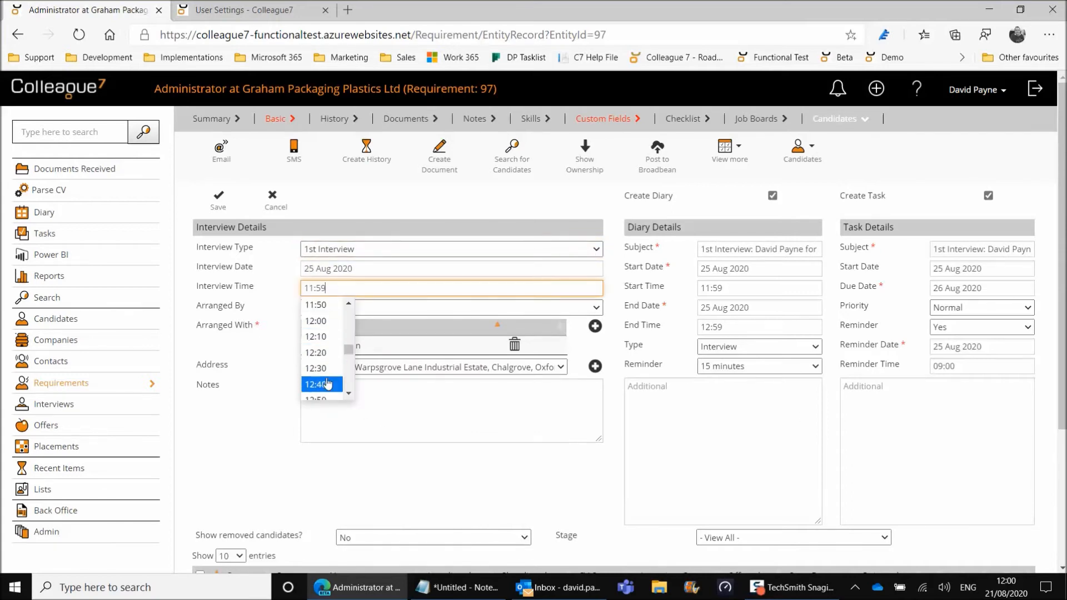
scroll(349, 395, "down", 2)
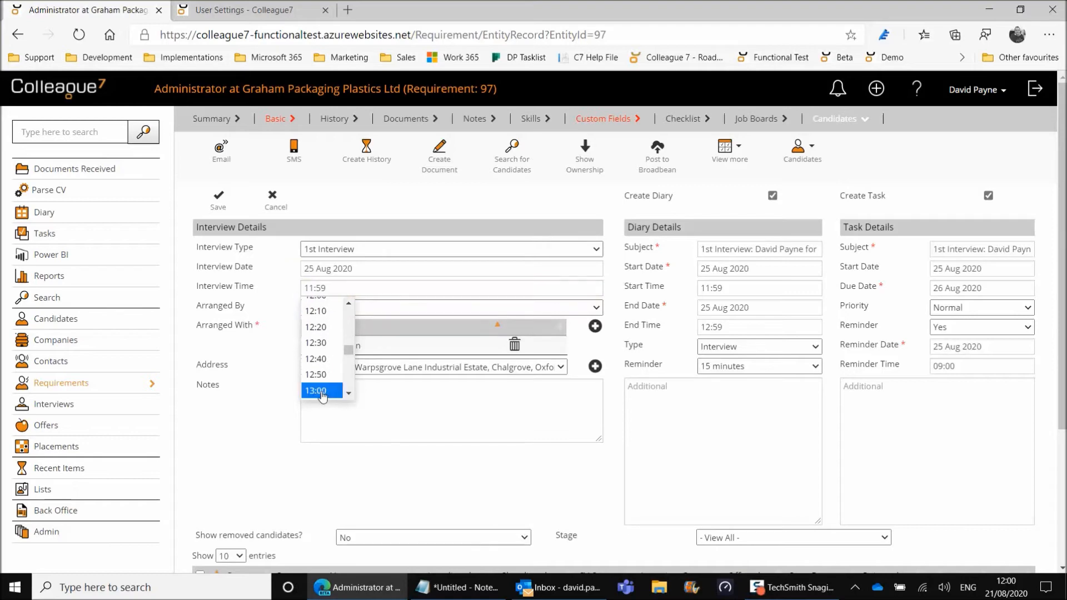
left_click(317, 388)
left_click(360, 406)
left_click(715, 404)
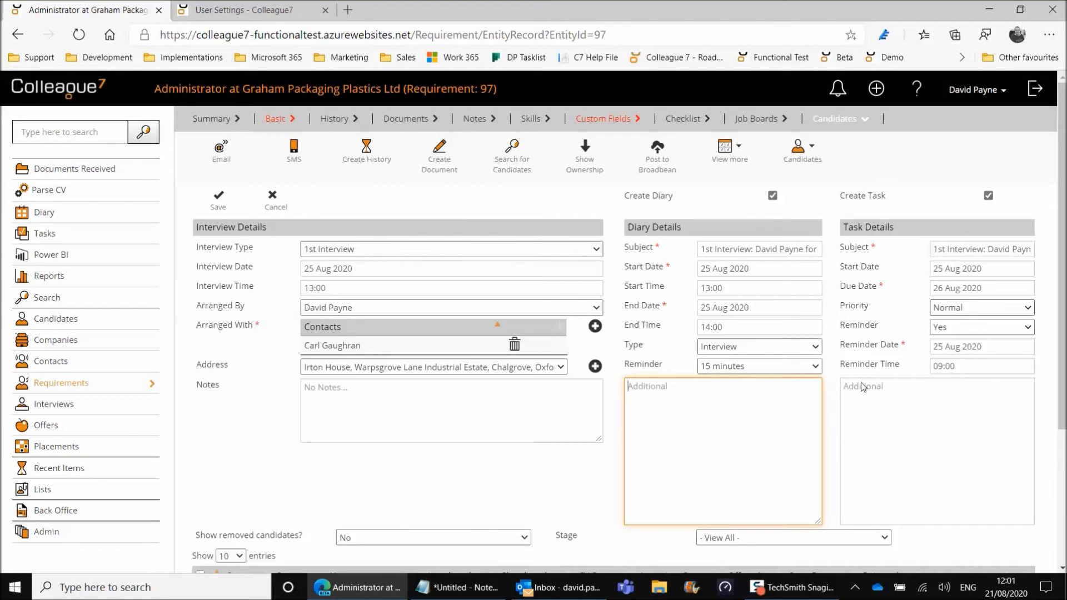
left_click(218, 203)
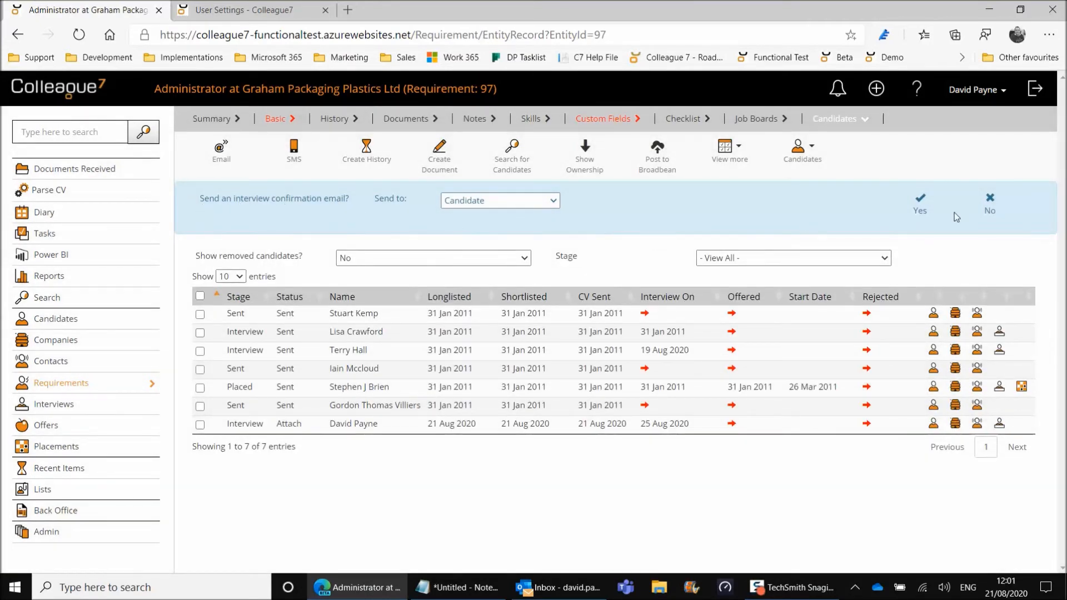
left_click(989, 205)
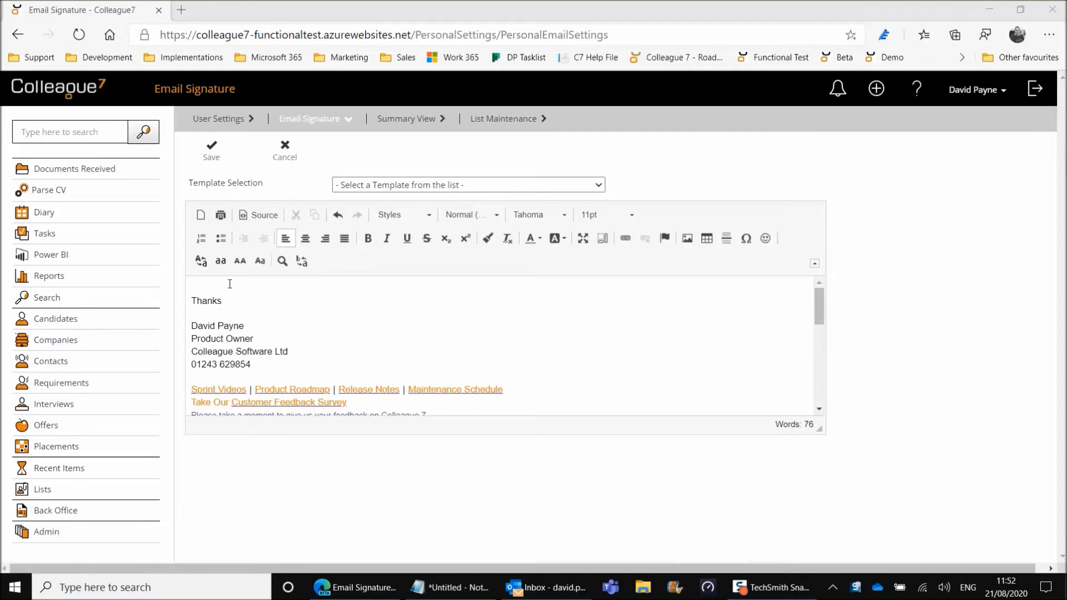
mouse_move(817, 300)
left_mouse_down()
mouse_move(812, 401)
mouse_move(818, 284)
left_mouse_up()
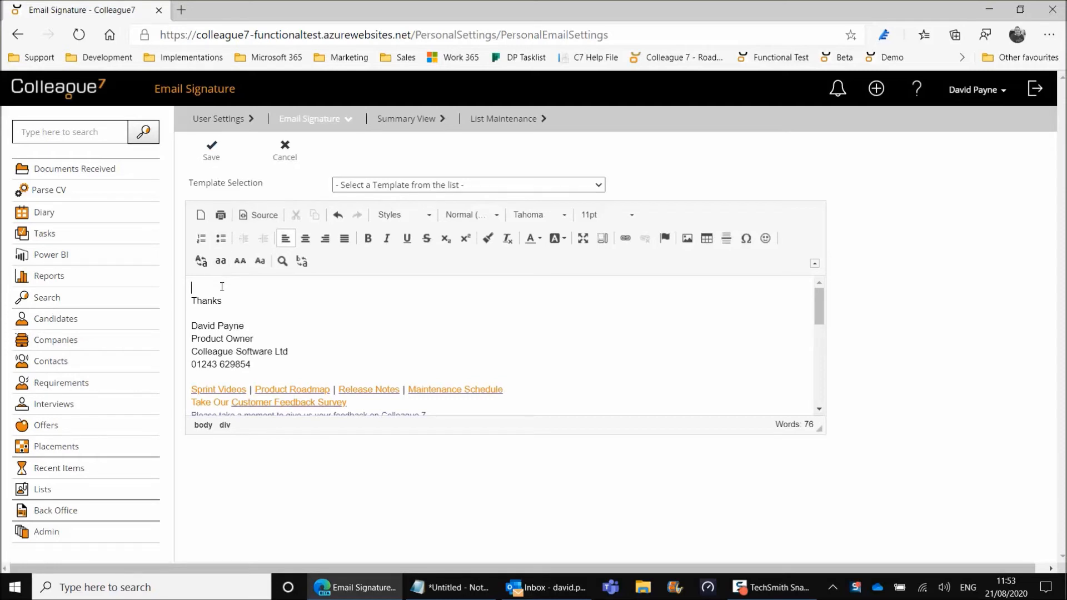
mouse_move(820, 303)
left_mouse_down()
mouse_move(819, 346)
mouse_move(814, 297)
left_mouse_up()
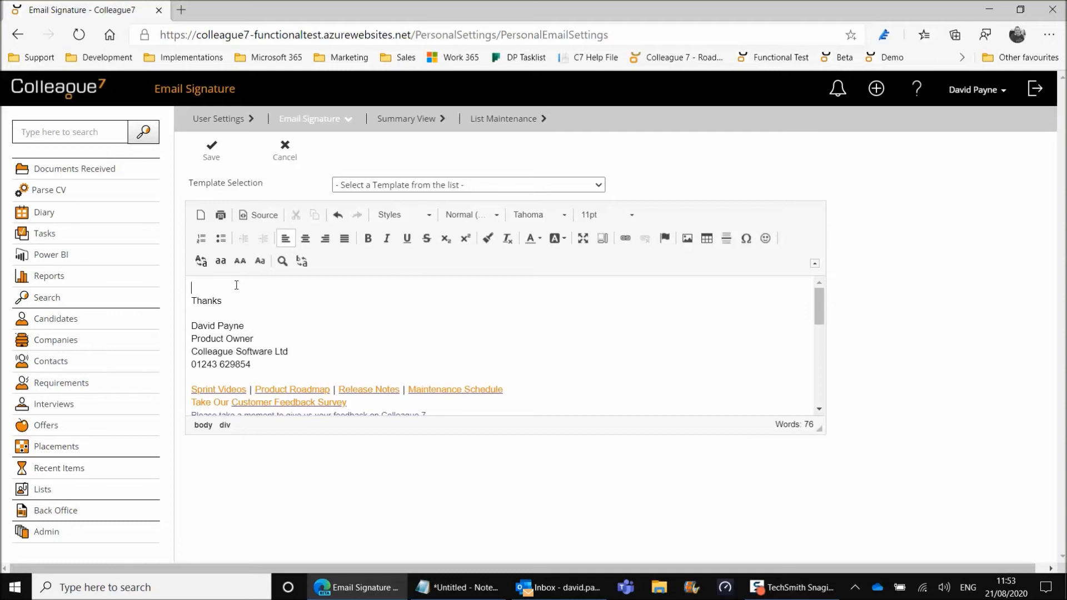
left_click(260, 217)
left_click(190, 282)
key("Return")
type("<img src=\"https://services.colleaguesoftware.com/online-help/images/v7/colleague-7.png\">")
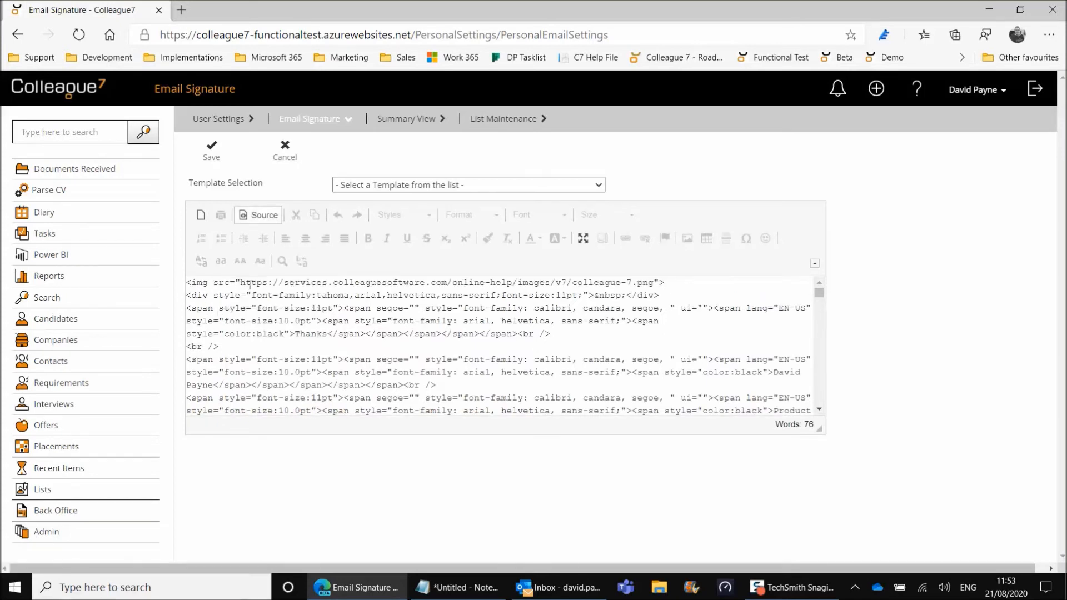
left_click_drag(241, 283, 653, 282)
left_click(663, 282)
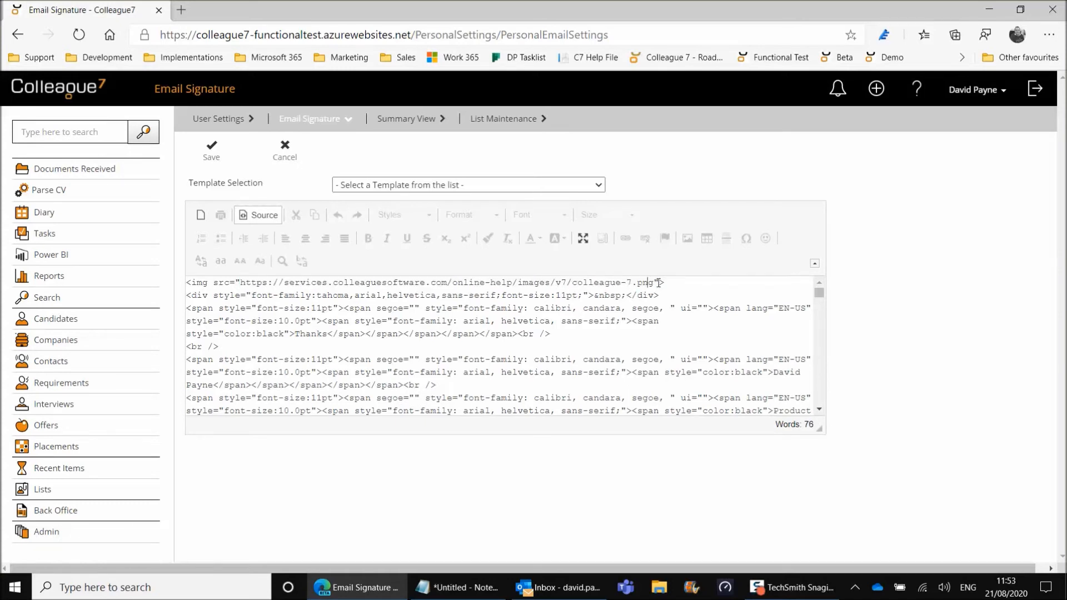
left_click(265, 217)
left_click(417, 347)
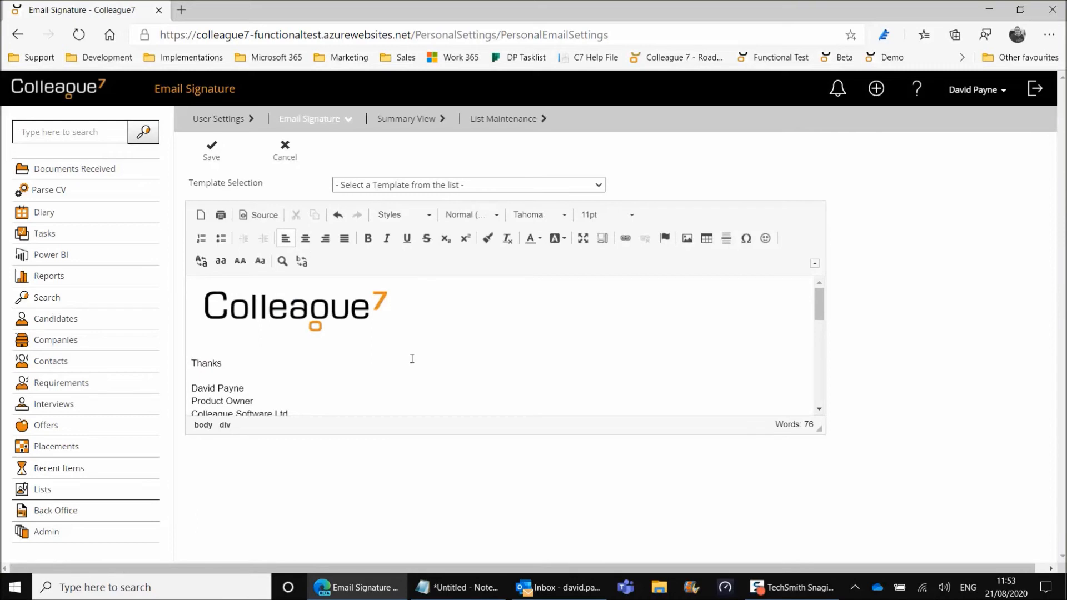
Step: Try to save the email signature with the externally linked Colleague 7 logo, and acknowledge the notice
left_click(312, 319)
left_click(314, 350)
left_click(291, 296)
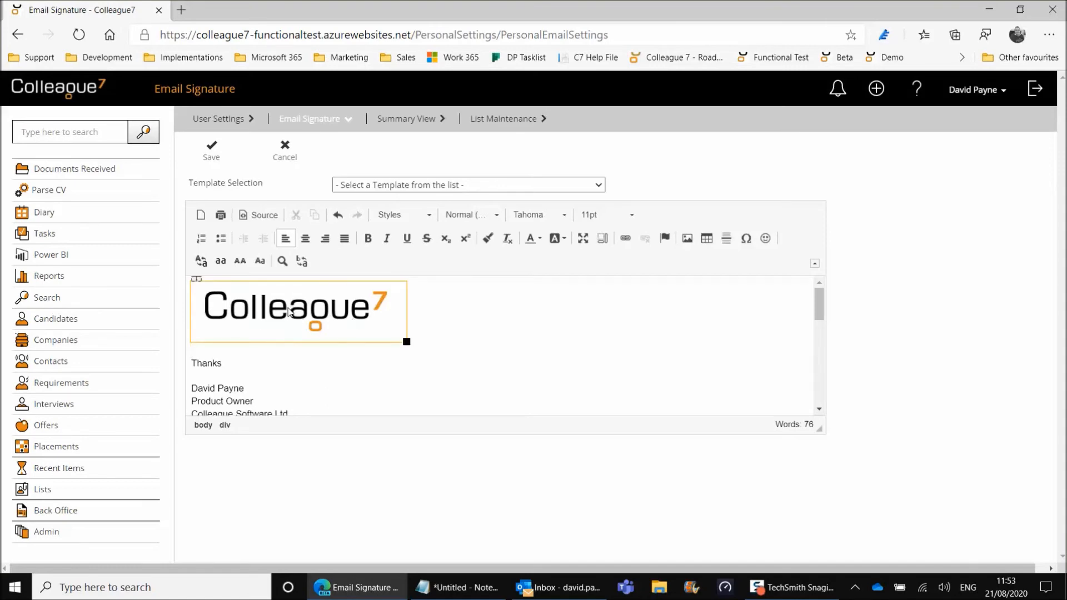
left_click(295, 350)
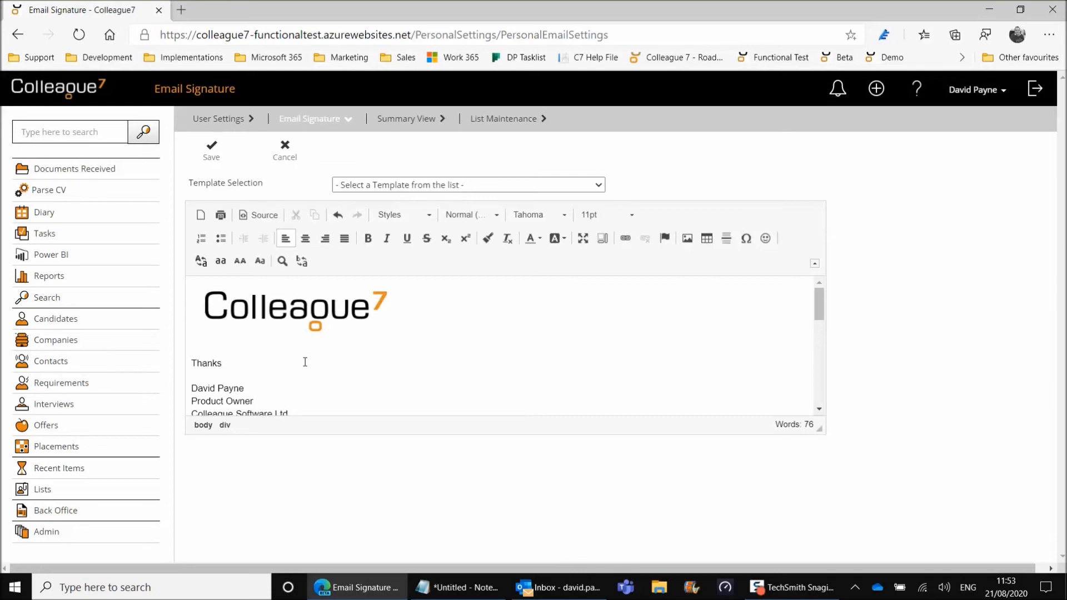
left_click(288, 339)
left_click(550, 343)
mouse_move(818, 310)
left_mouse_down()
mouse_move(822, 333)
mouse_move(818, 290)
left_mouse_up()
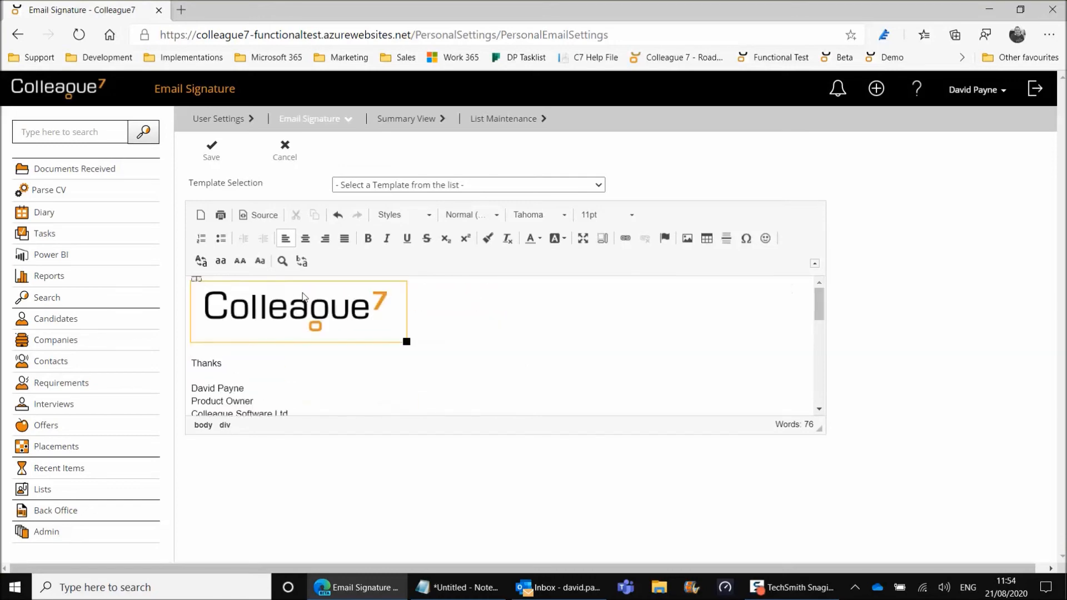
left_click(212, 158)
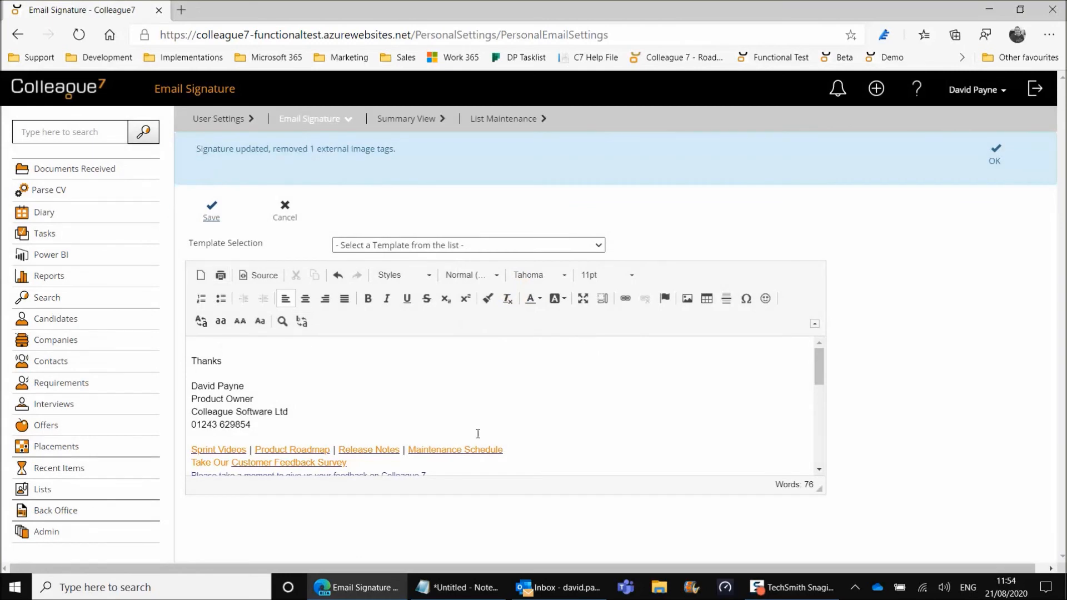
mouse_move(821, 371)
left_mouse_down()
mouse_move(821, 453)
mouse_move(819, 367)
left_mouse_up()
left_click(995, 160)
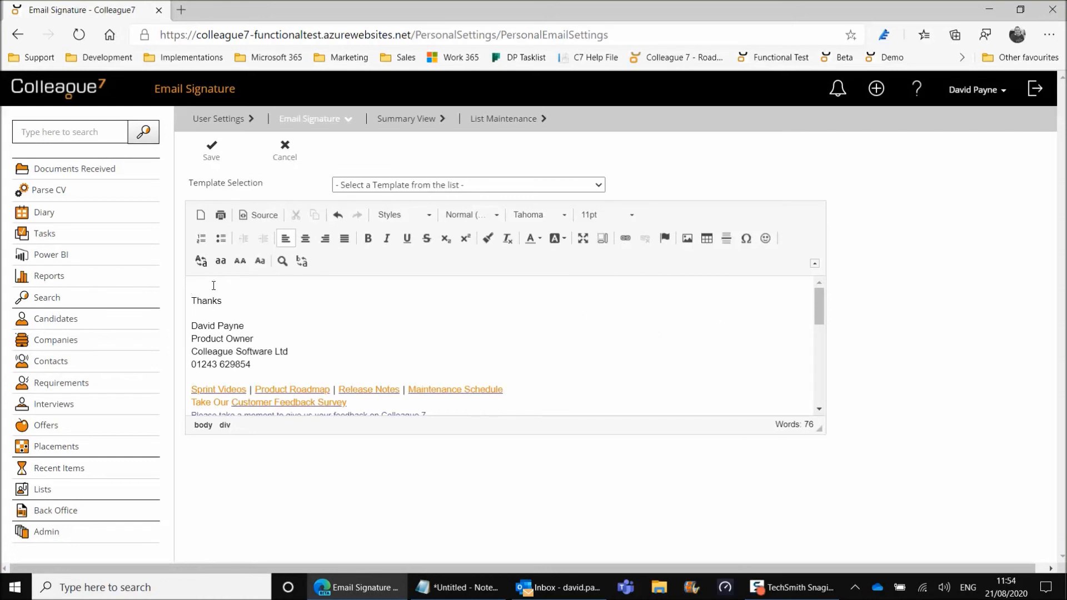
Step: Insert the Colleague picture from the email-signature folder above "Thanks" in the signature and examine its embedded code in the HTML source
mouse_move(818, 312)
left_mouse_down()
mouse_move(811, 341)
mouse_move(691, 278)
left_mouse_up()
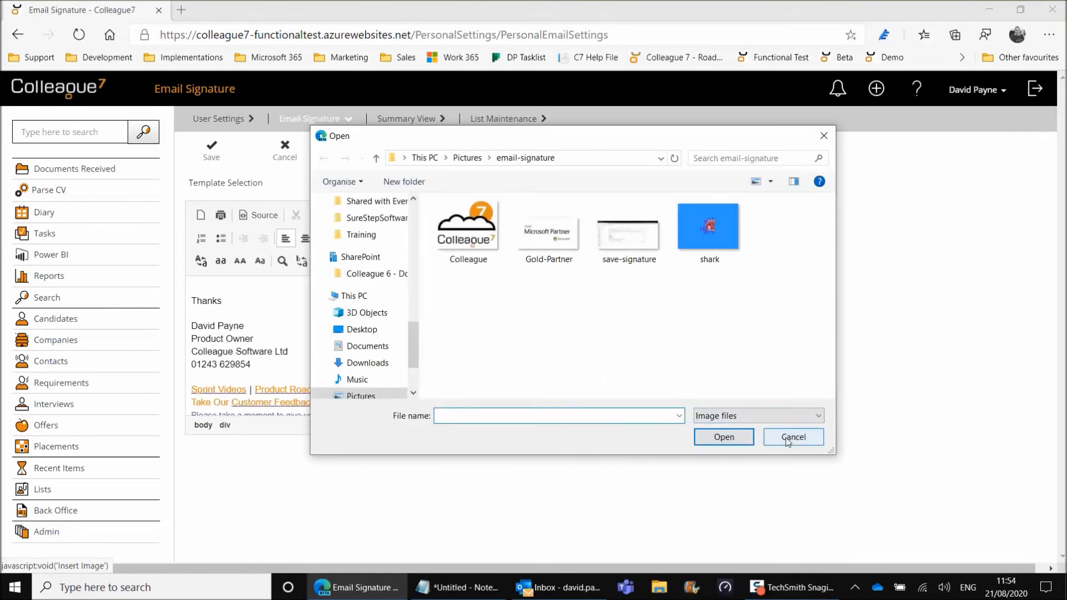
double_click(466, 231)
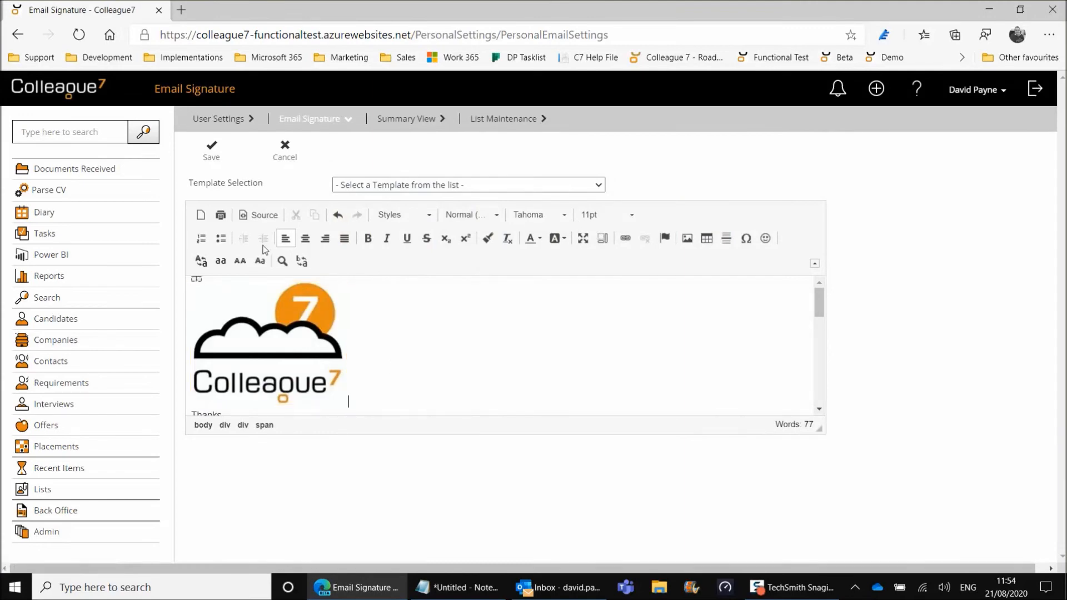
left_click(256, 216)
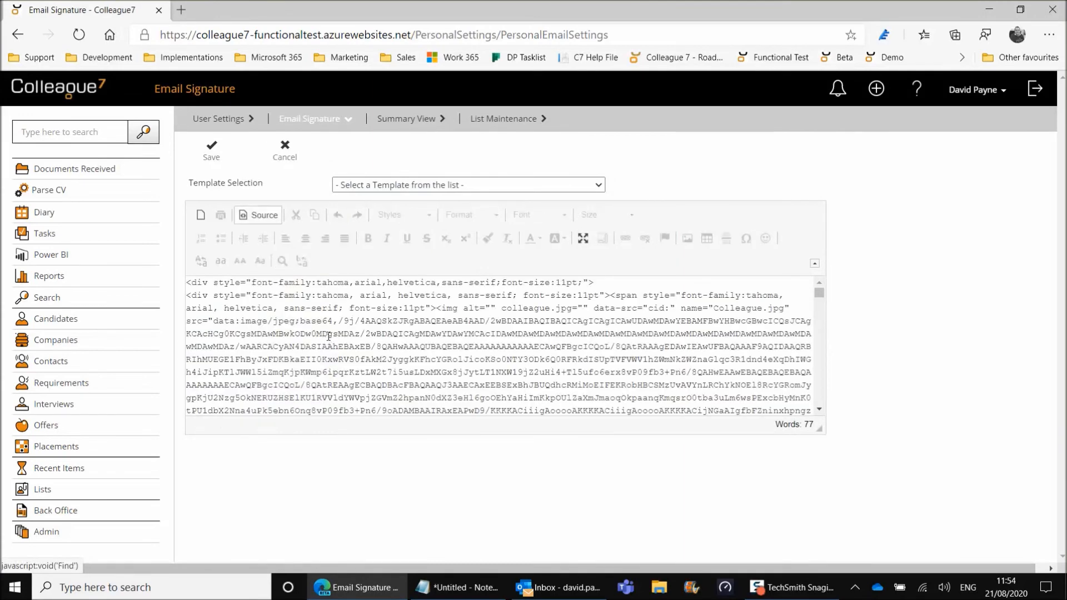
scroll(367, 334, "down", 1)
left_click_drag(366, 312, 469, 394)
scroll(469, 394, "down", 1)
scroll(464, 385, "up", 2)
key("Delete")
left_click(257, 215)
left_click(381, 326)
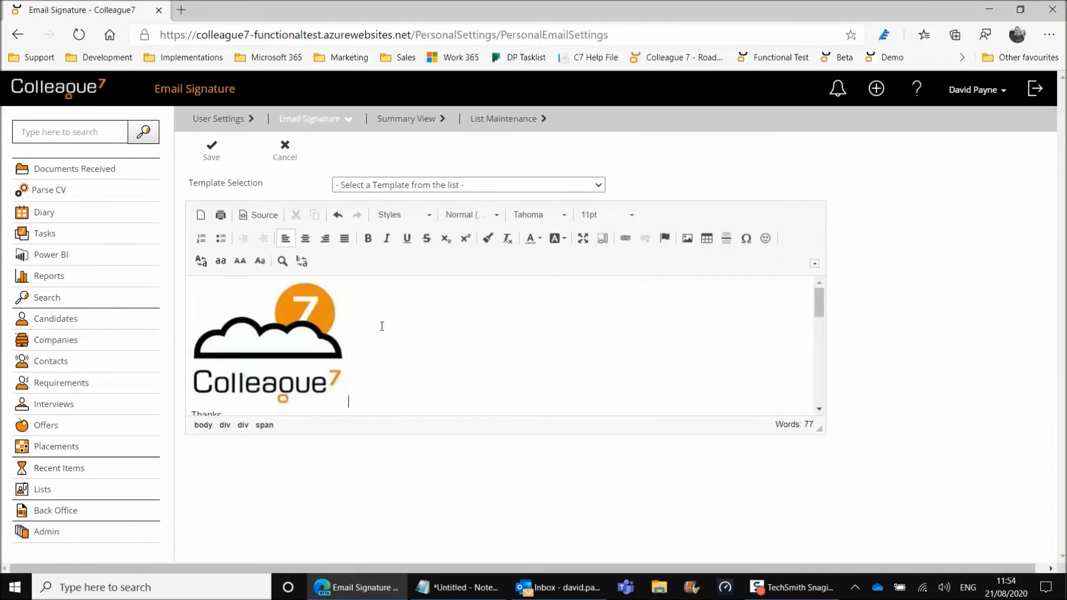
Step: Delete the inserted Colleague picture from the email signature and save the signature
left_click(305, 341)
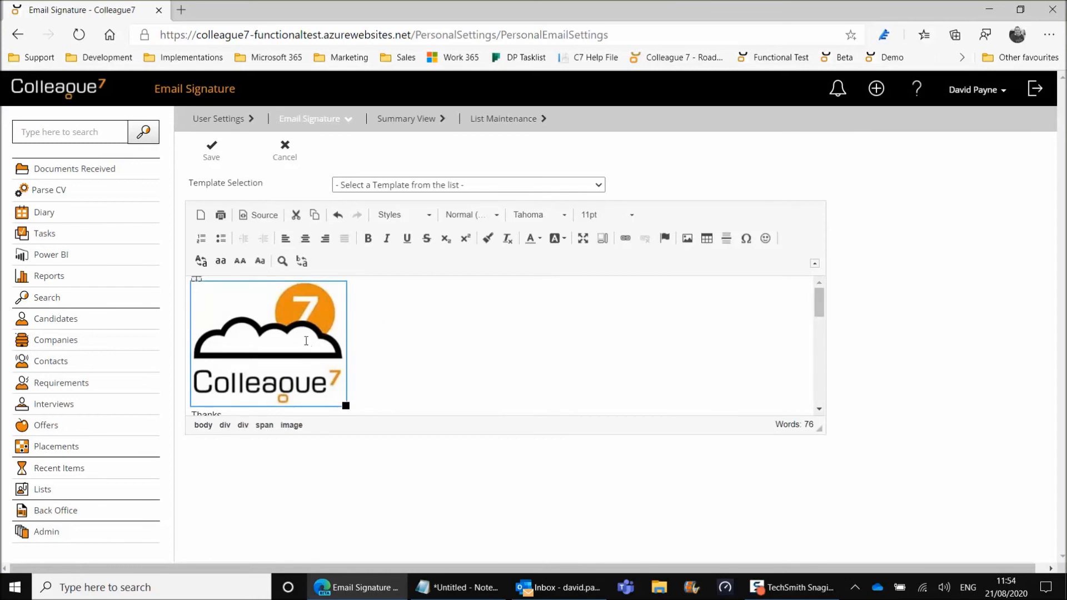
key("Delete")
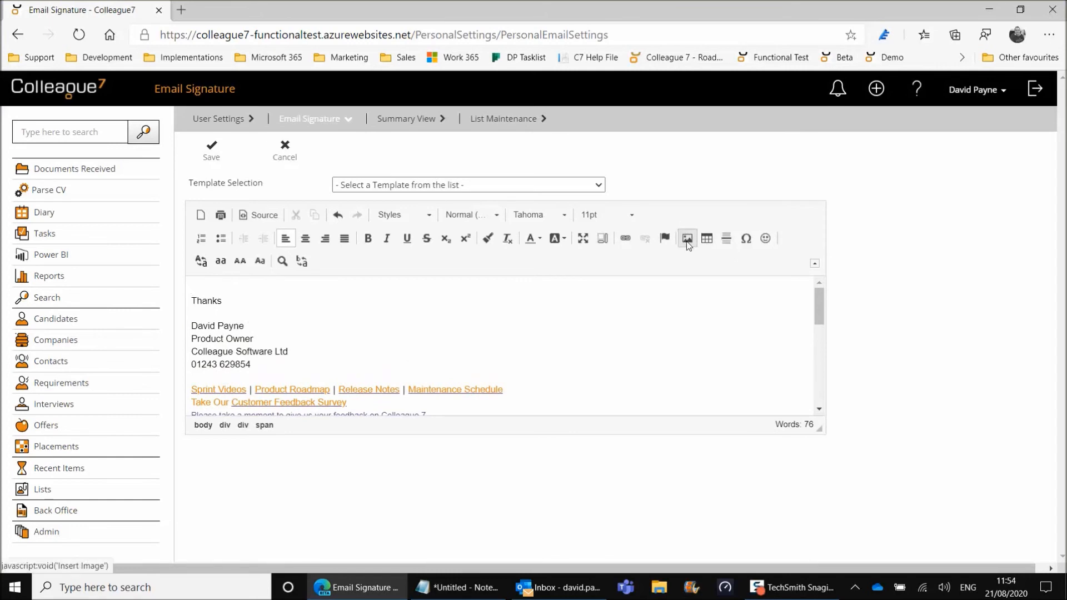
scroll(290, 377, "down", 1)
scroll(290, 379, "down", 2)
scroll(250, 333, "up", 4)
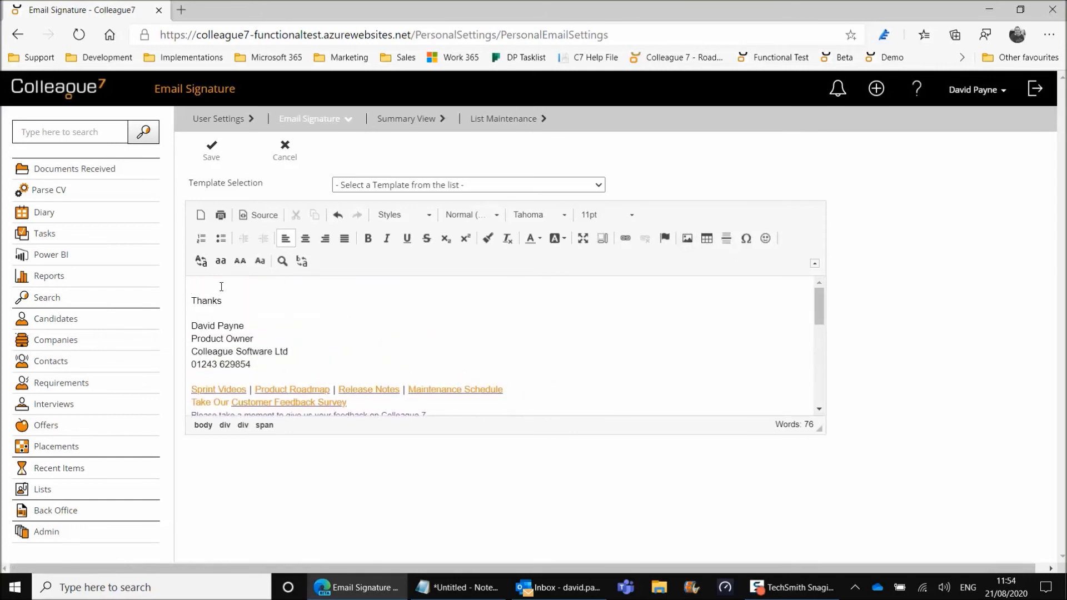
left_click(212, 153)
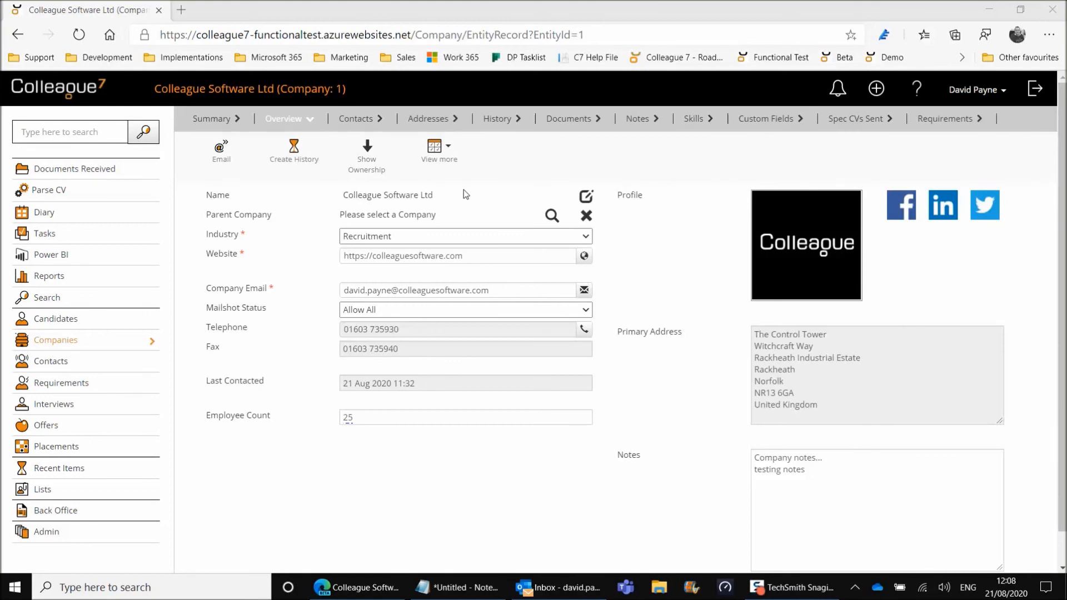
Step: Show the Colleague Software Ltd company checklist and mark its Companies House Lookup (Reg No) item as complete
left_click(441, 158)
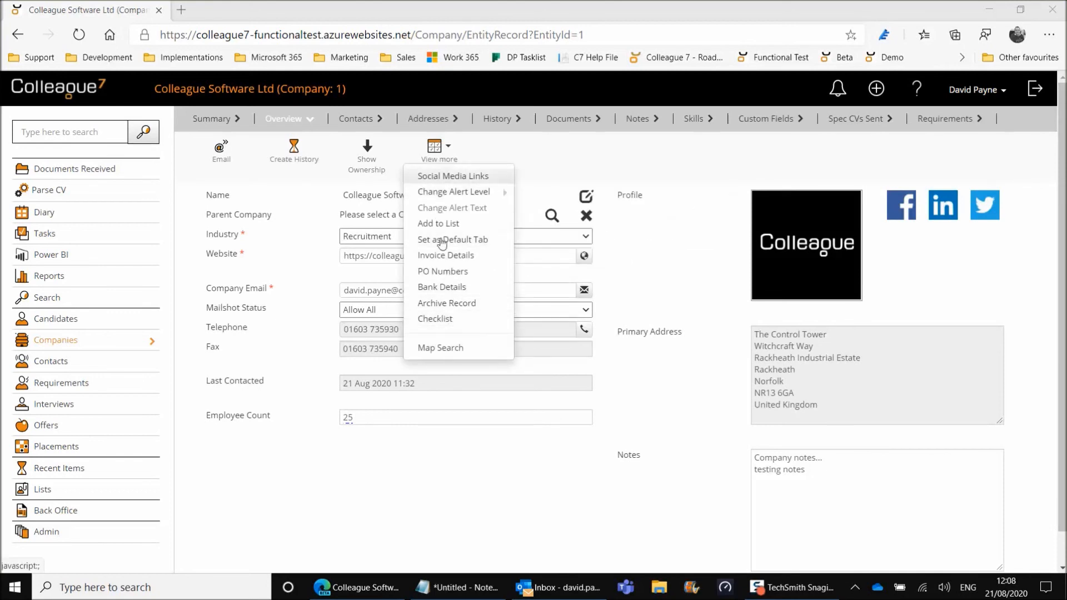
left_click(445, 322)
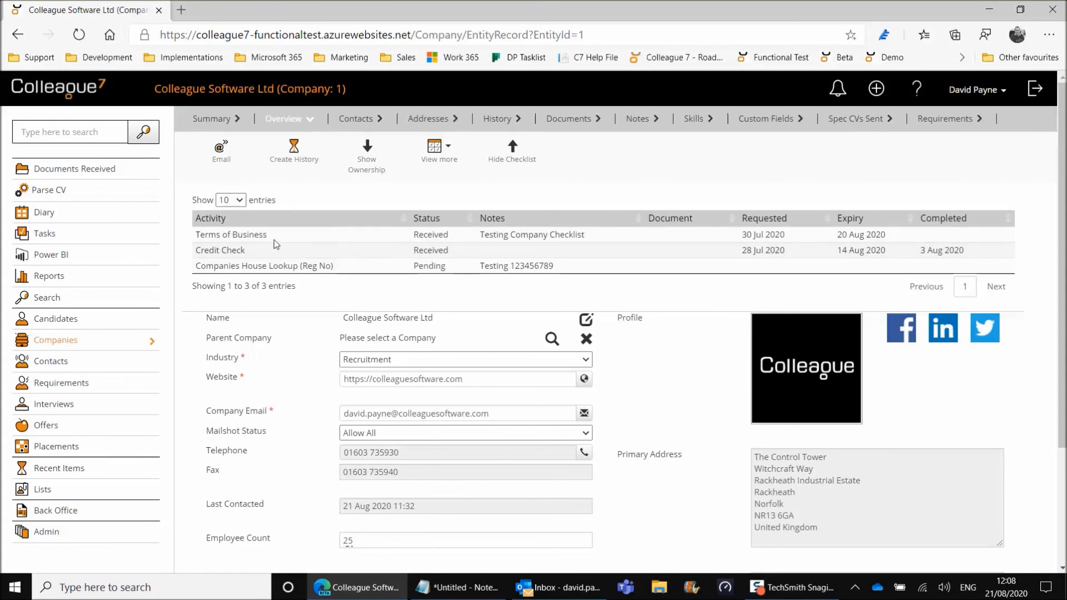
left_click(344, 269)
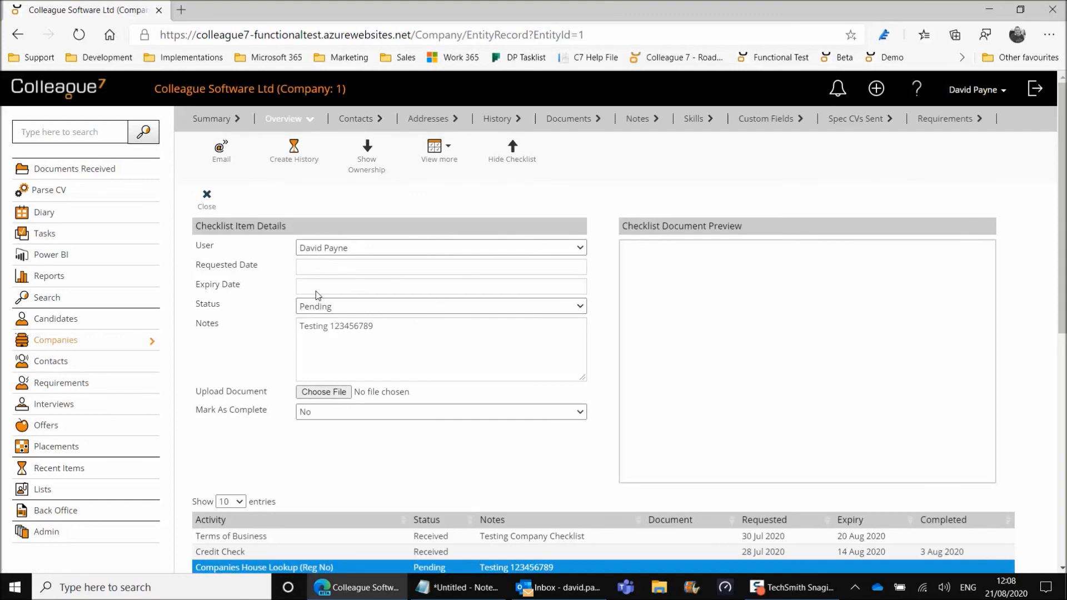
left_click(423, 349)
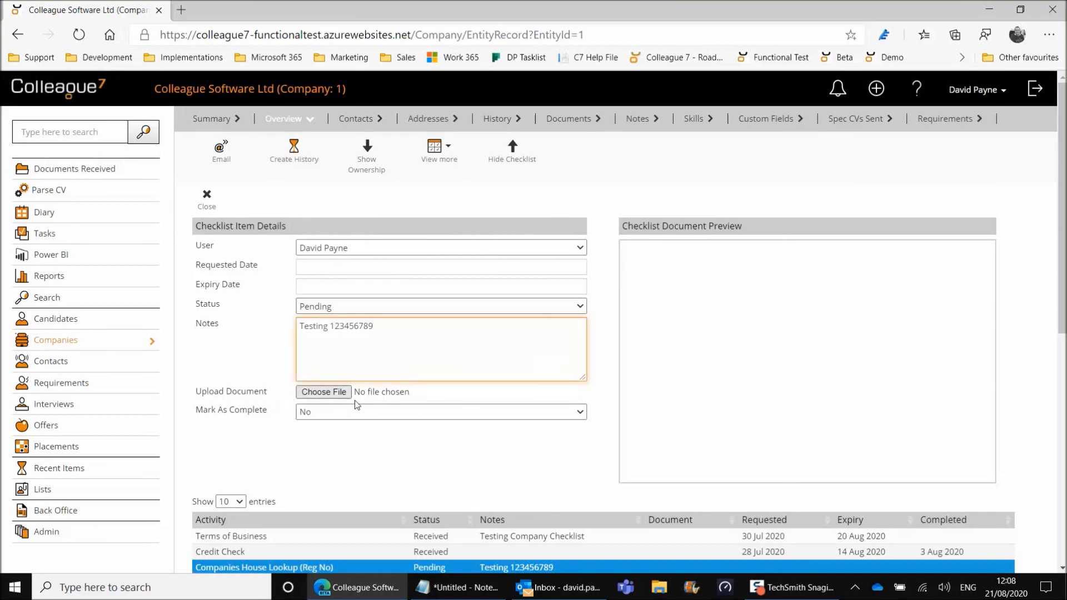
left_click(339, 415)
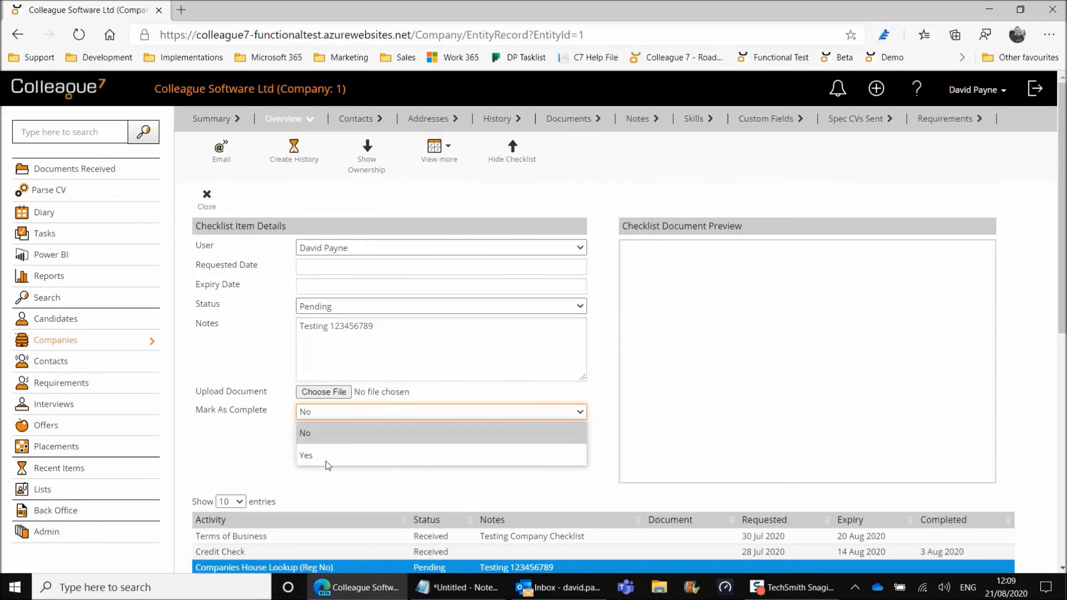
left_click(306, 455)
left_click(207, 197)
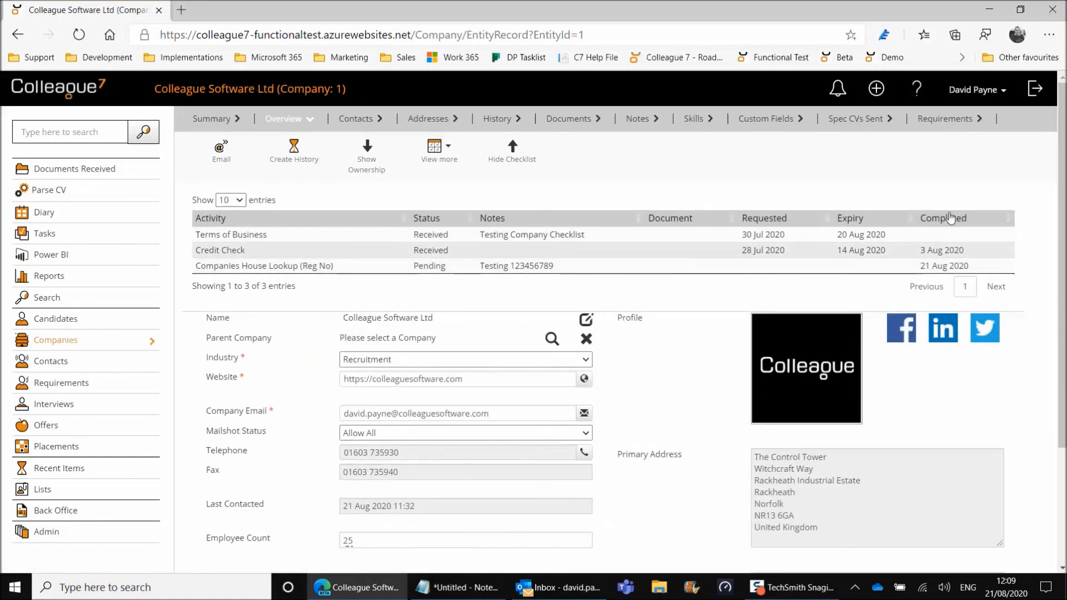
Step: Hide the company checklist and show it again
left_click(512, 149)
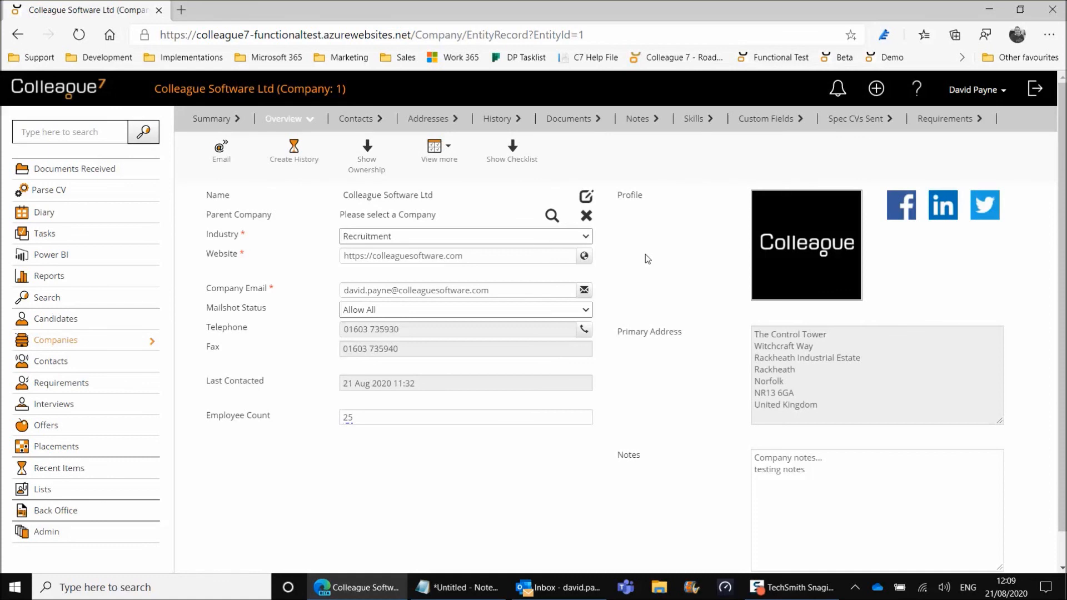
left_click(511, 160)
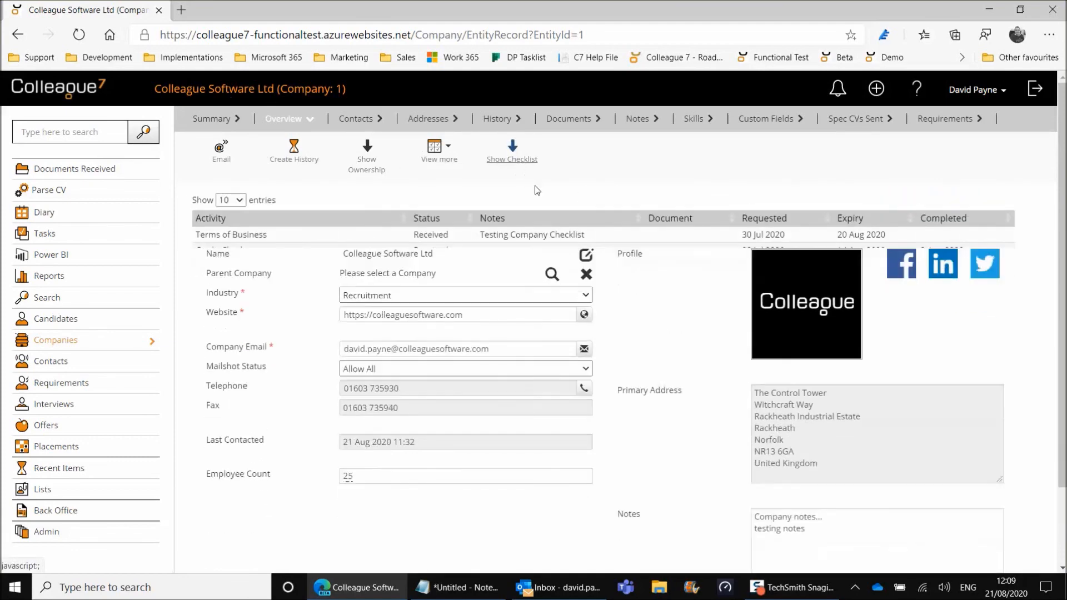